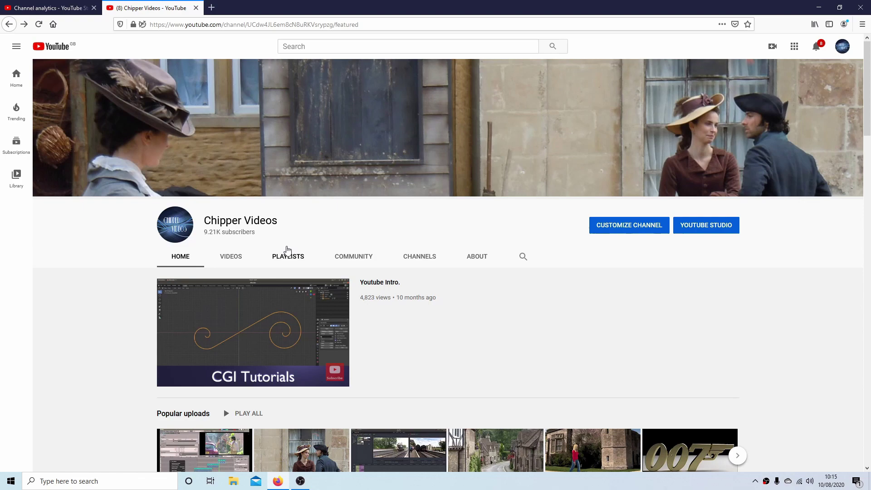
Step: Show the channel's Playlists page and scroll down its list
{"action": "left_click", "coordinate": [290, 257]}
{"action": "left_click_drag", "start_coordinate": [867, 144], "coordinate": [870, 332]}
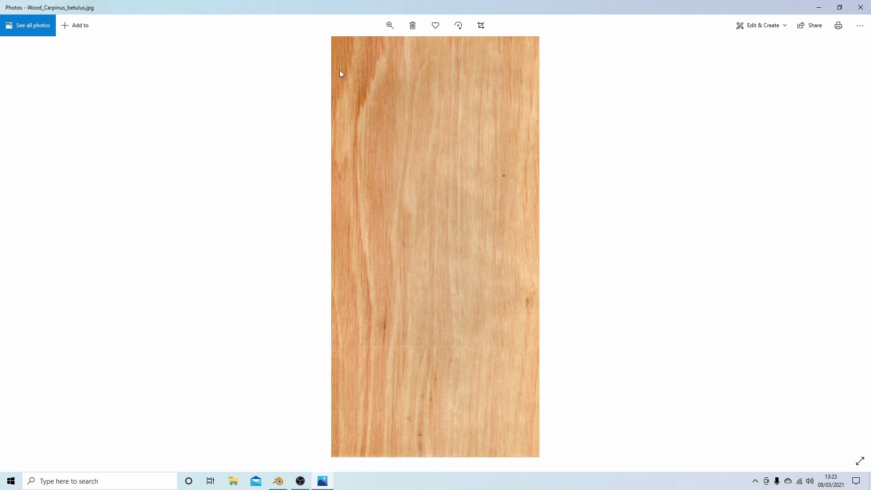
Step: Close the Photos viewer to return to Blender's default scene
{"action": "key", "text": "alt+F4"}
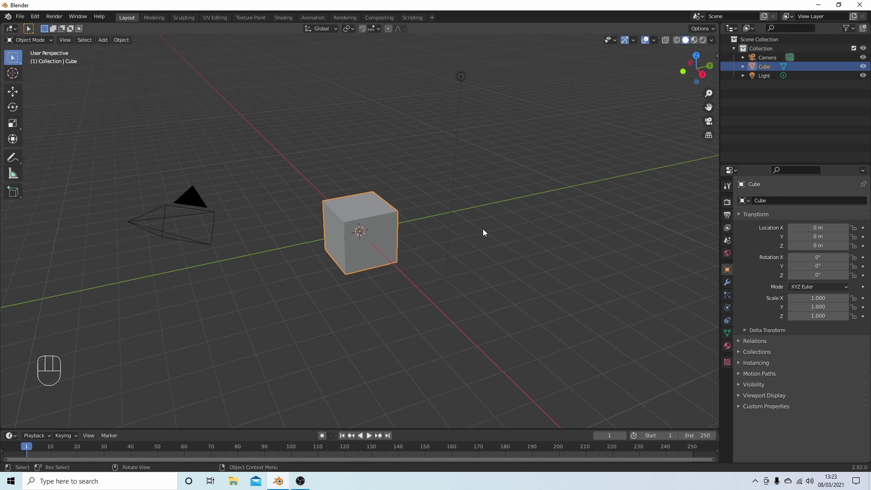
Step: Enter Edit Mode on the cube and apply the standard UV Unwrap to its whole mesh
{"action": "key", "text": "Tab"}
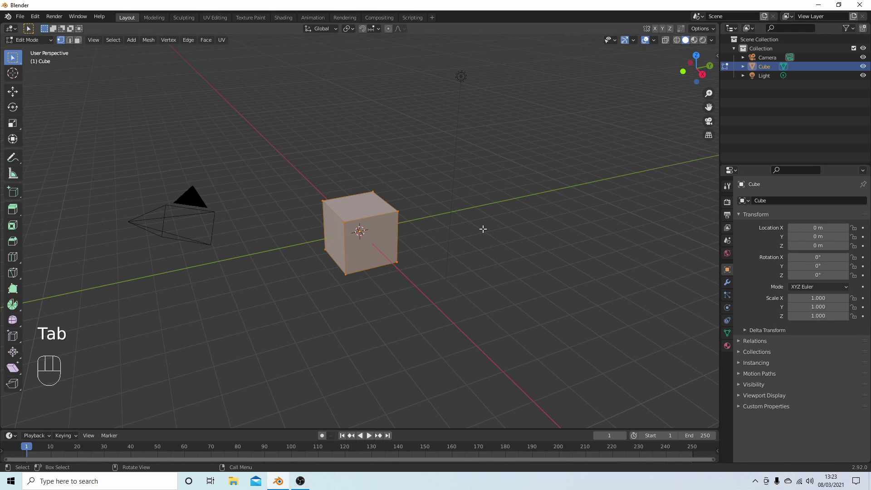
{"action": "left_click", "coordinate": [222, 40]}
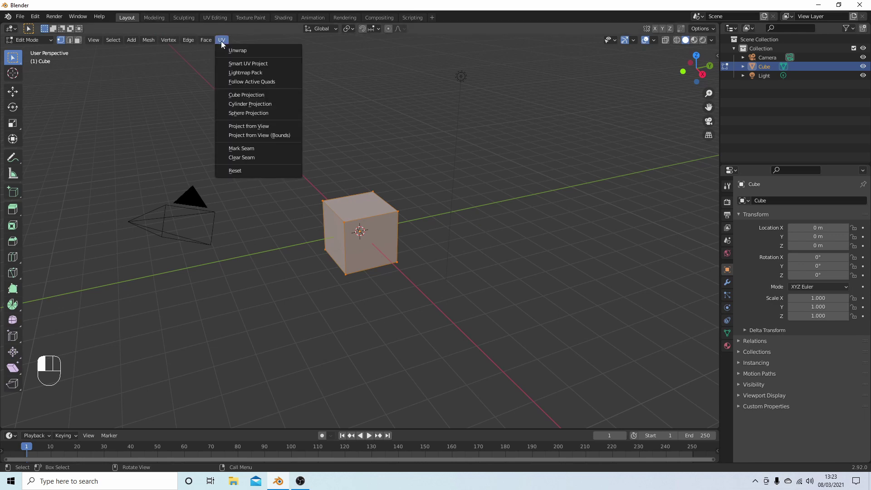
{"action": "left_click", "coordinate": [243, 51]}
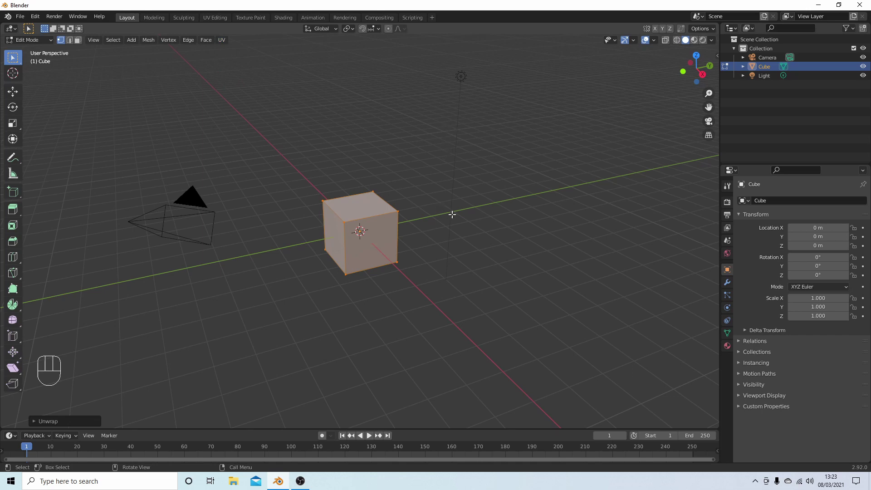
Step: Link an Image Texture into the material's Base Color and pick Wood_Carpinus_betulus.jpg from the Desktop
{"action": "left_click", "coordinate": [725, 350]}
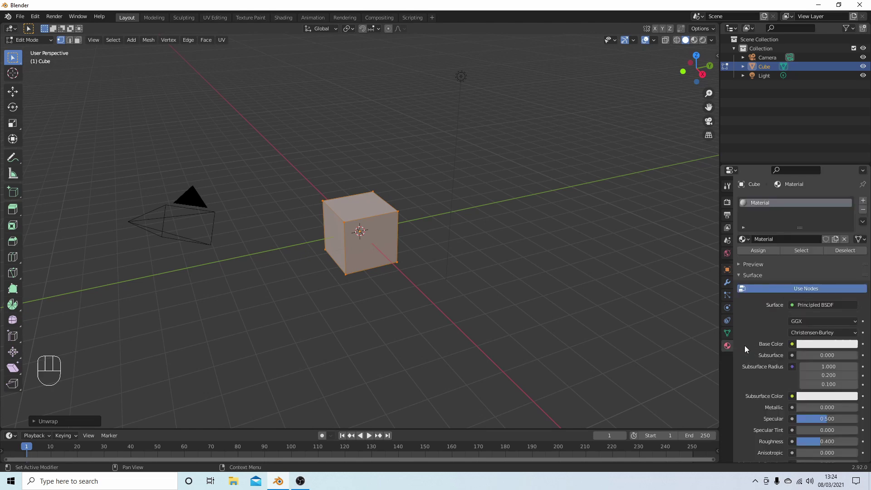
{"action": "left_click", "coordinate": [792, 346]}
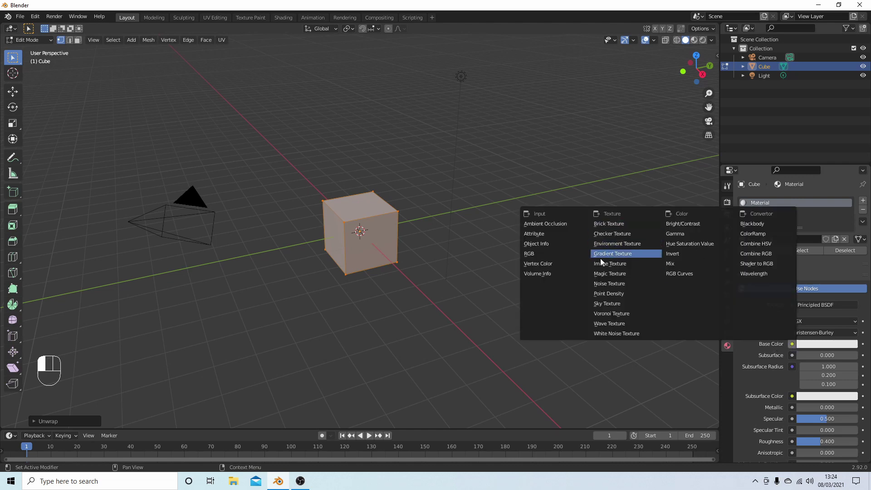
{"action": "left_click", "coordinate": [617, 263]}
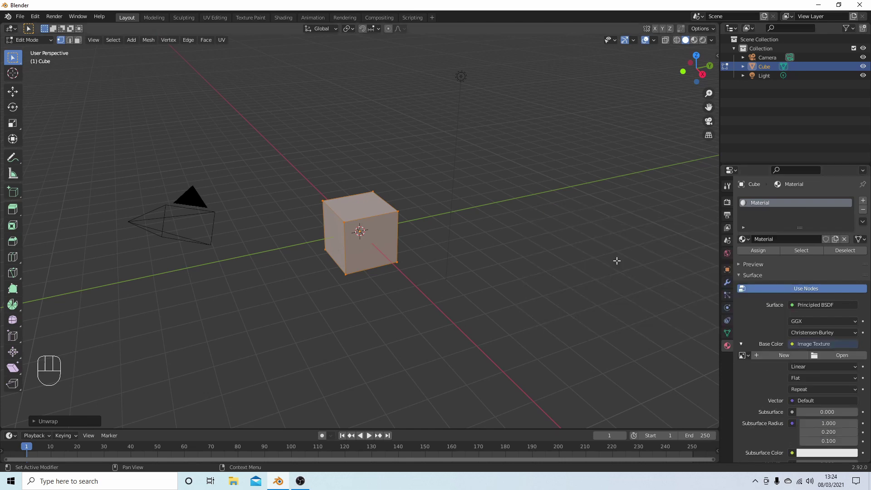
{"action": "left_click", "coordinate": [843, 356]}
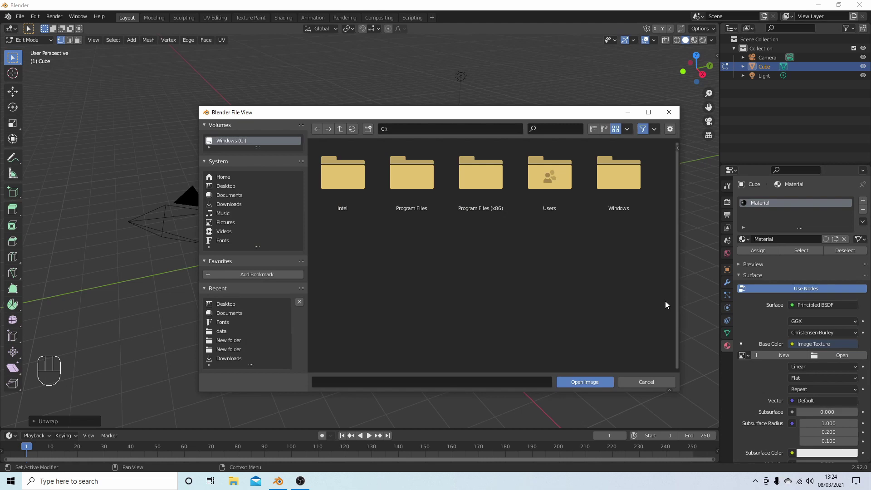
{"action": "left_click", "coordinate": [230, 186]}
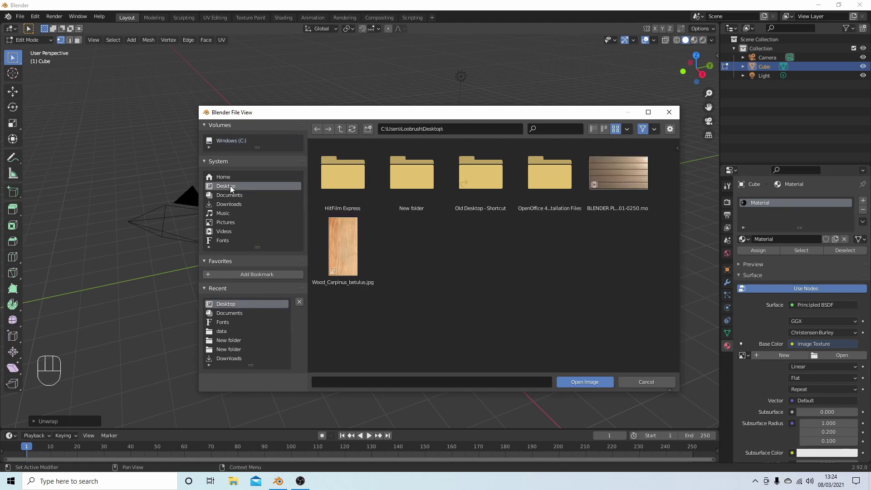
{"action": "left_click", "coordinate": [349, 252]}
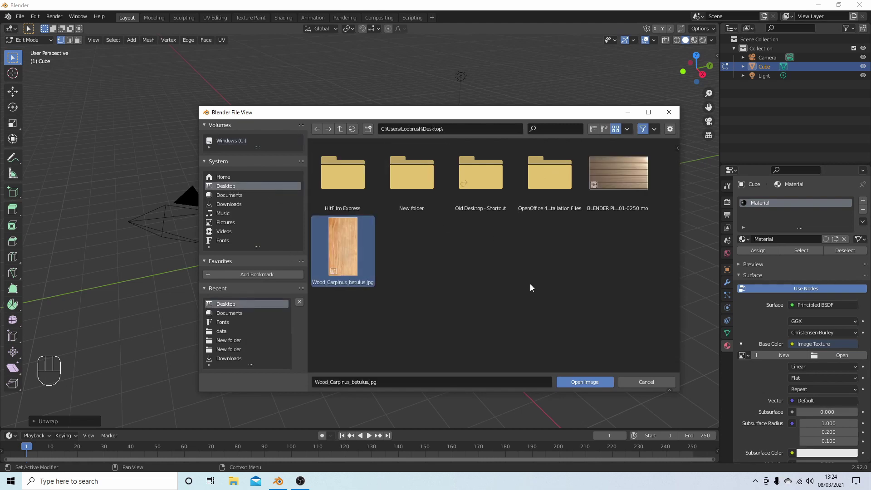
Step: Load the wood image and inspect the cube's grain in Material Preview shading
{"action": "left_click", "coordinate": [585, 382]}
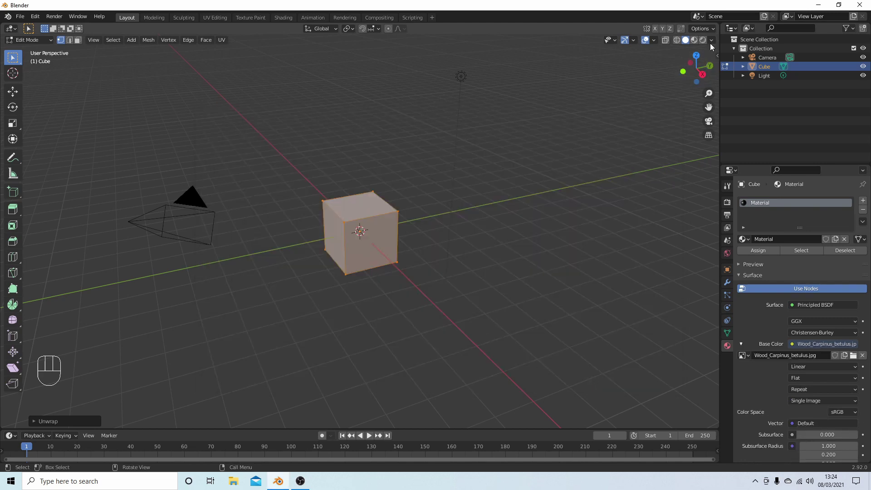
{"action": "left_click", "coordinate": [694, 41]}
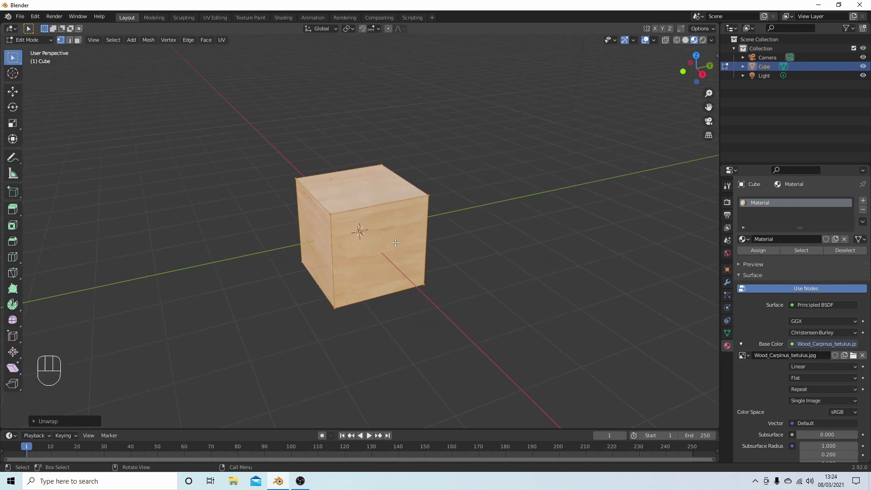
{"action": "scroll", "coordinate": [395, 243], "scroll_direction": "up", "scroll_amount": 3}
{"action": "scroll", "coordinate": [395, 243], "scroll_direction": "down", "scroll_amount": 3}
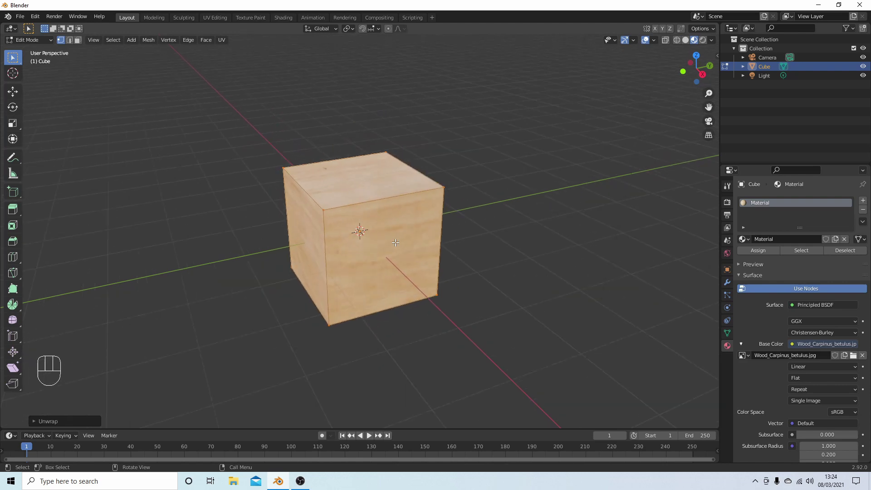
{"action": "middle_click_drag", "start_coordinate": [395, 242], "coordinate": [432, 259]}
{"action": "scroll", "coordinate": [448, 258], "scroll_direction": "up", "scroll_amount": 1}
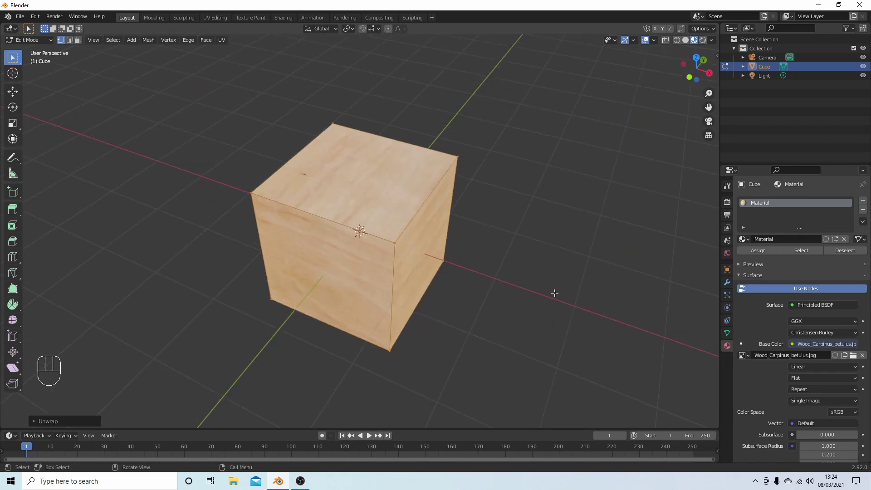
Step: Open the UV Editing workspace with material preview and a top-down view of the cube
{"action": "left_click", "coordinate": [222, 17]}
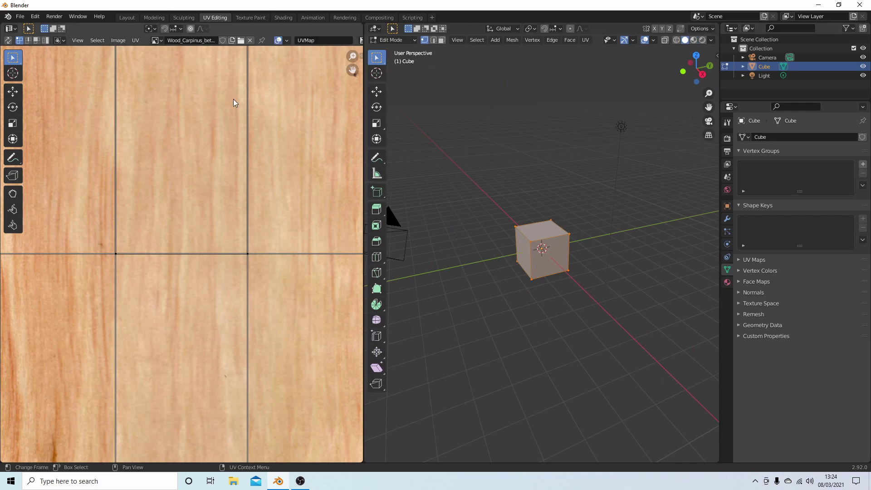
{"action": "left_click", "coordinate": [693, 40]}
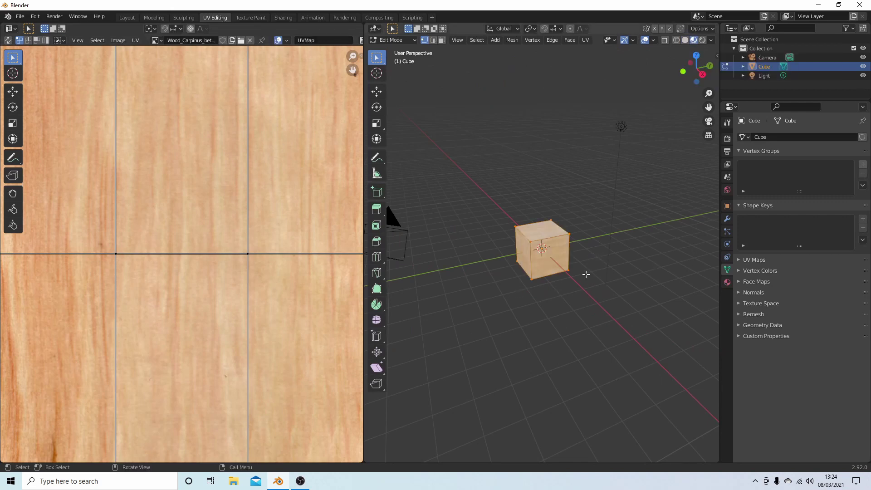
{"action": "middle_click_drag", "start_coordinate": [632, 250], "coordinate": [576, 273]}
{"action": "key", "text": "KP_7"}
{"action": "scroll", "coordinate": [542, 252], "scroll_direction": "up", "scroll_amount": 8}
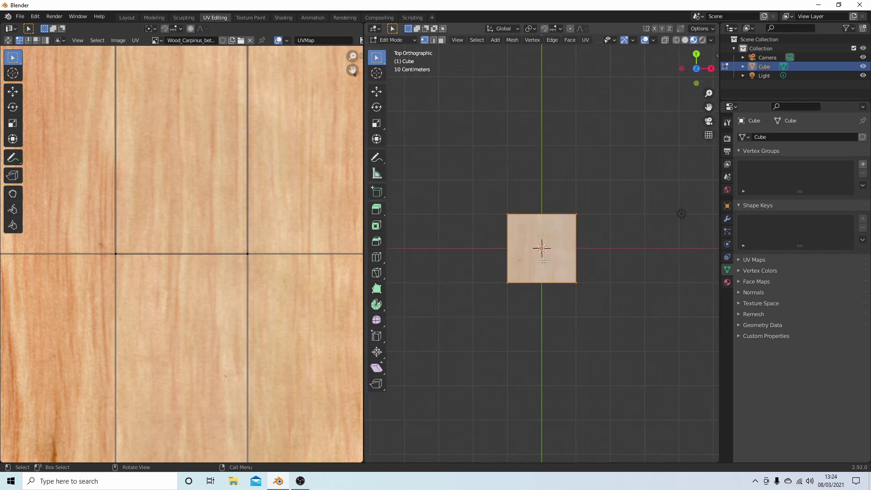
{"action": "scroll", "coordinate": [544, 263], "scroll_direction": "up", "scroll_amount": 3}
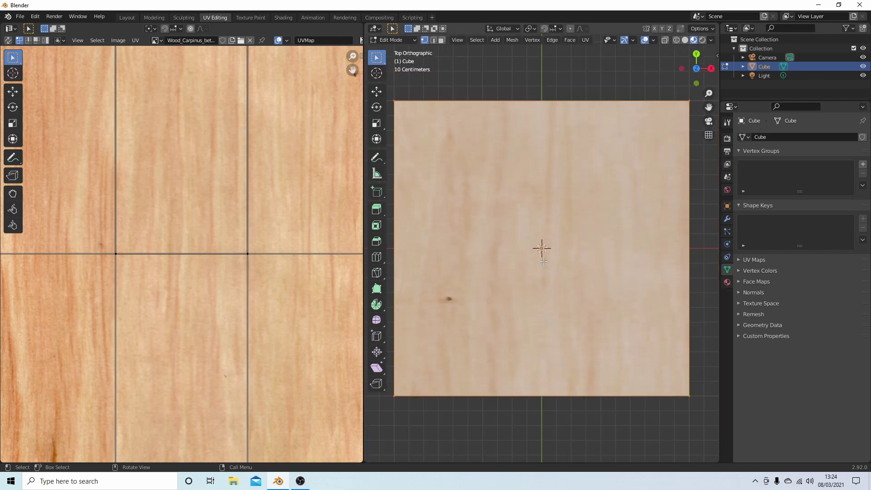
{"action": "scroll", "coordinate": [544, 262], "scroll_direction": "down", "scroll_amount": 3}
{"action": "scroll", "coordinate": [544, 262], "scroll_direction": "up", "scroll_amount": 1}
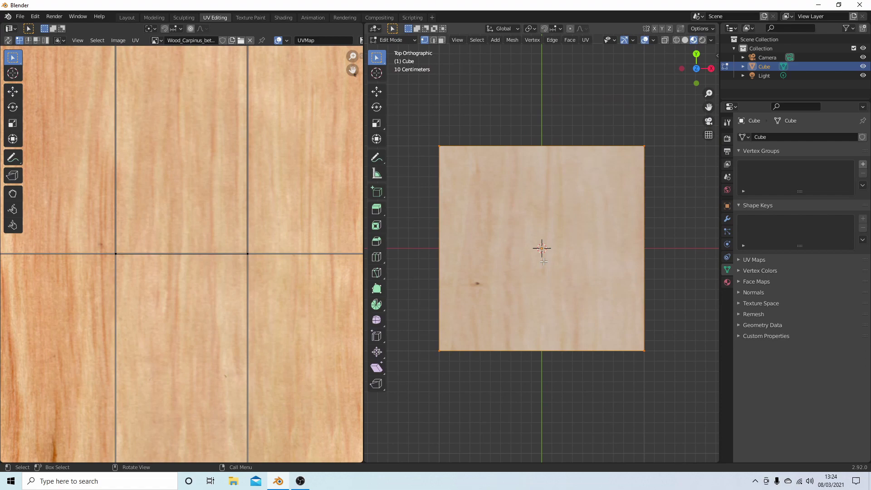
{"action": "scroll", "coordinate": [543, 261], "scroll_direction": "down", "scroll_amount": 5}
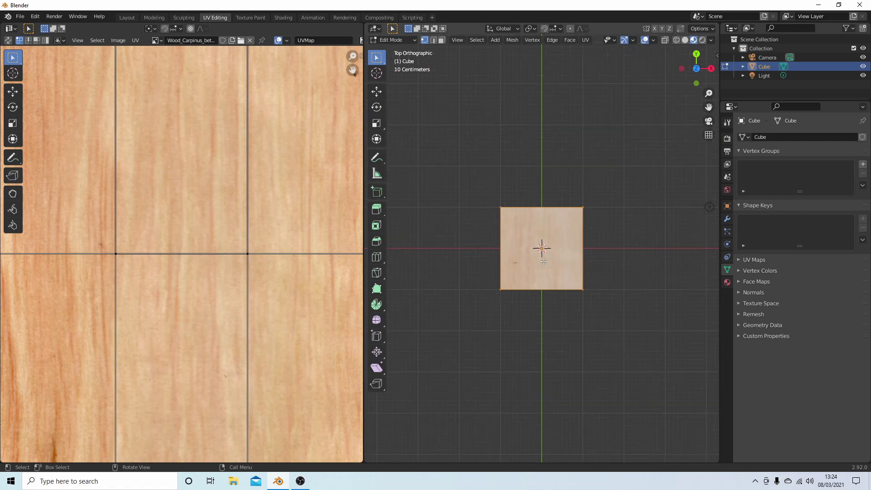
{"action": "scroll", "coordinate": [221, 197], "scroll_direction": "down", "scroll_amount": 5}
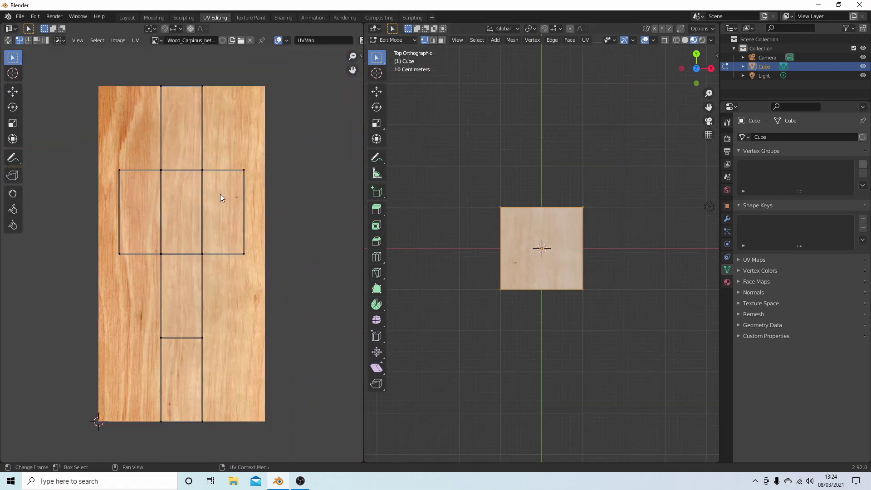
{"action": "scroll", "coordinate": [220, 196], "scroll_direction": "up", "scroll_amount": 2}
{"action": "scroll", "coordinate": [221, 197], "scroll_direction": "down", "scroll_amount": 4}
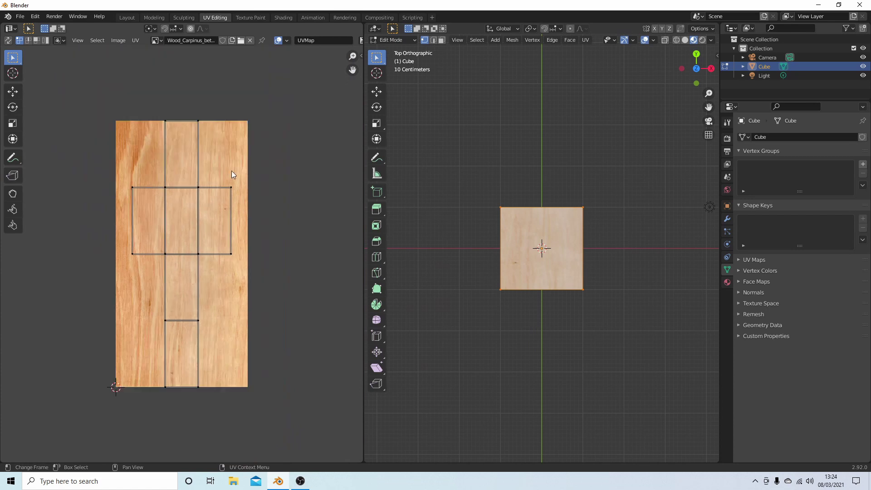
Step: Select all the cube's UVs and move the island over the wood texture
{"action": "left_click", "coordinate": [16, 92]}
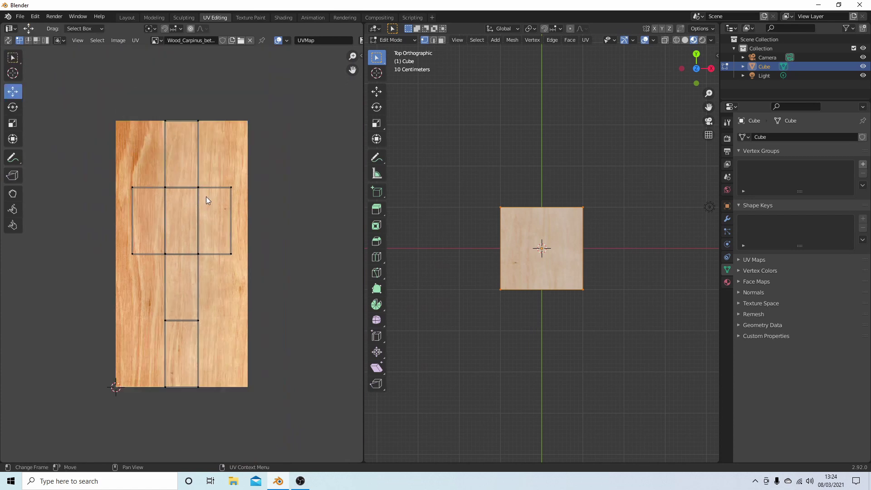
{"action": "key", "text": "a"}
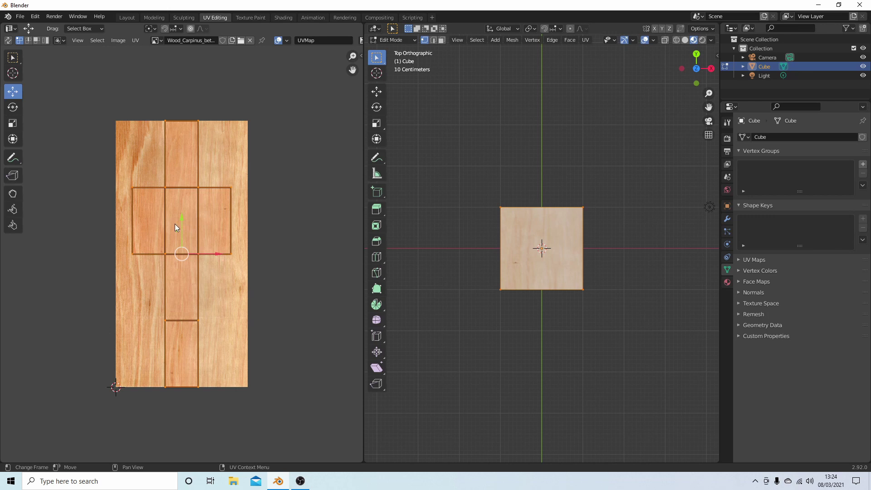
{"action": "mouse_move", "coordinate": [181, 218]}
{"action": "left_mouse_down"}
{"action": "mouse_move", "coordinate": [183, 190]}
{"action": "mouse_move", "coordinate": [188, 228]}
{"action": "mouse_move", "coordinate": [182, 217]}
{"action": "left_mouse_up"}
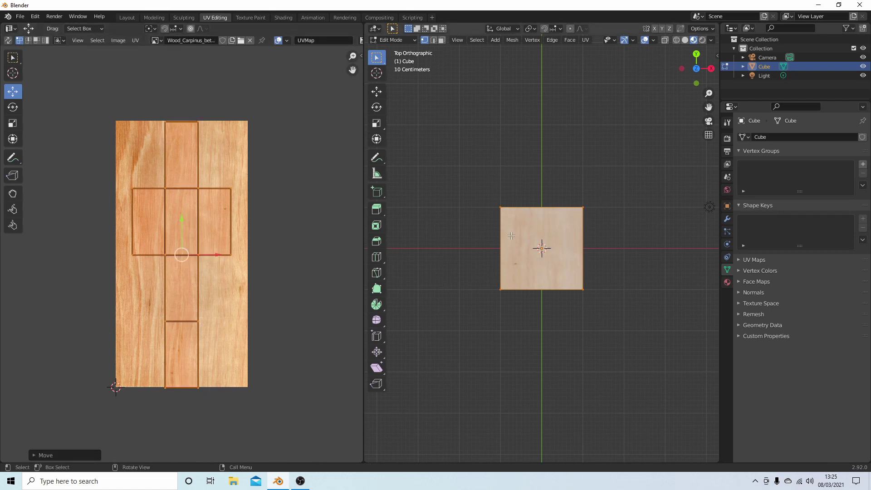
Step: Stretch the cube along the Y axis into a long plank
{"action": "scroll", "coordinate": [540, 252], "scroll_direction": "down", "scroll_amount": 4}
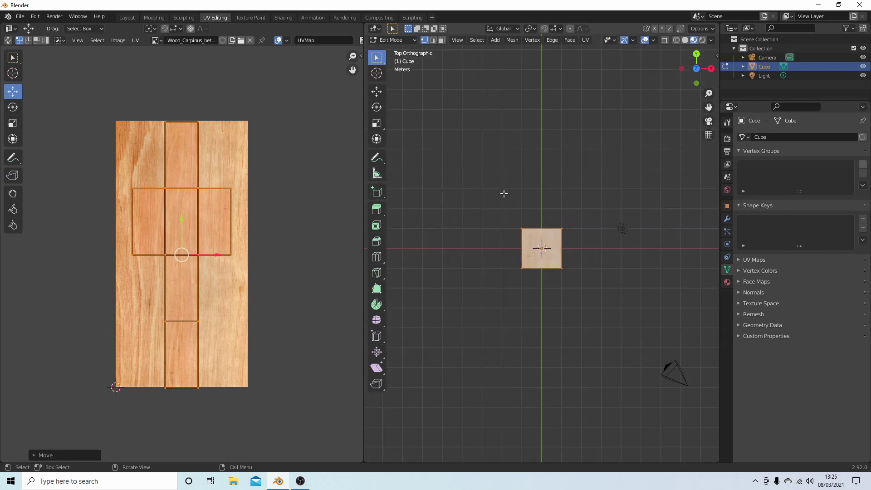
{"action": "key", "text": "s"}
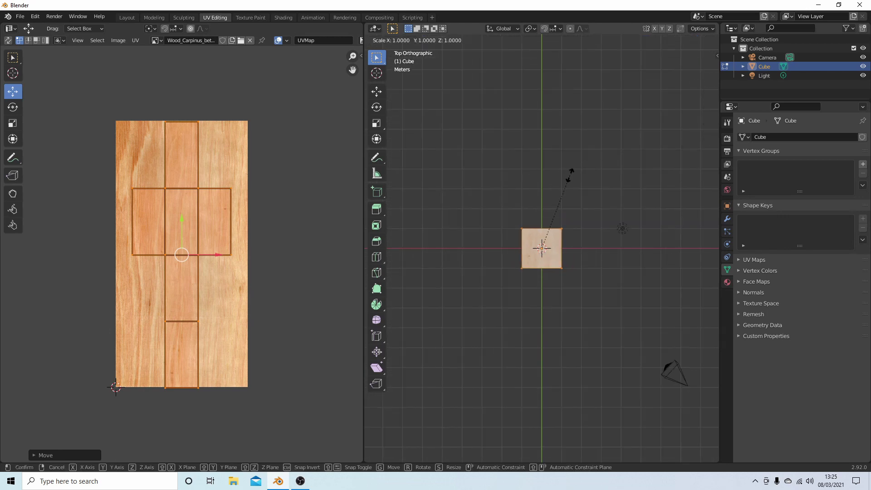
{"action": "key", "text": "y"}
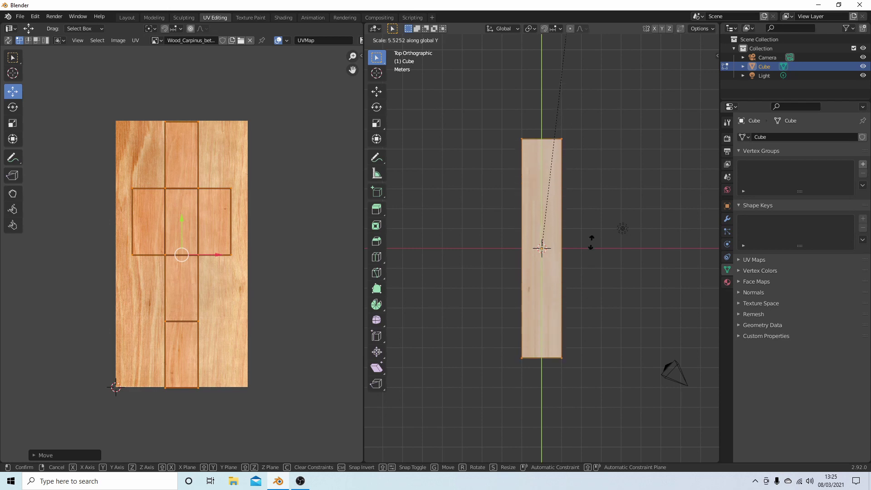
{"action": "left_click", "coordinate": [587, 162]}
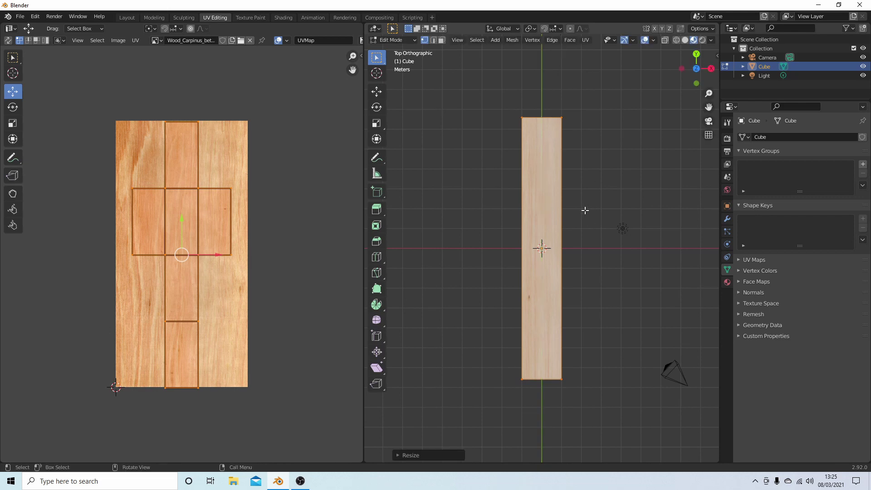
Step: From the Right view, scale the plank along Z to make it thinner
{"action": "key", "text": "KP_3"}
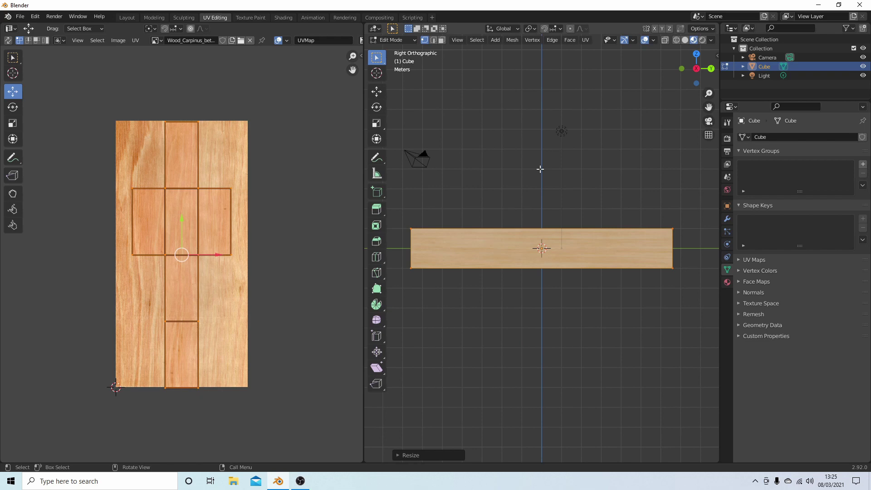
{"action": "key", "text": "s"}
{"action": "key", "text": "z"}
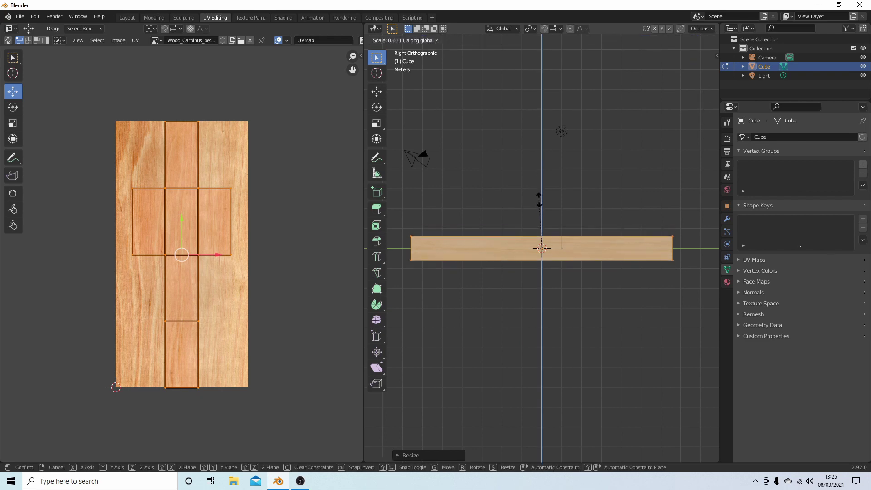
{"action": "left_click", "coordinate": [536, 240]}
{"action": "middle_click_drag", "start_coordinate": [537, 302], "coordinate": [639, 371]}
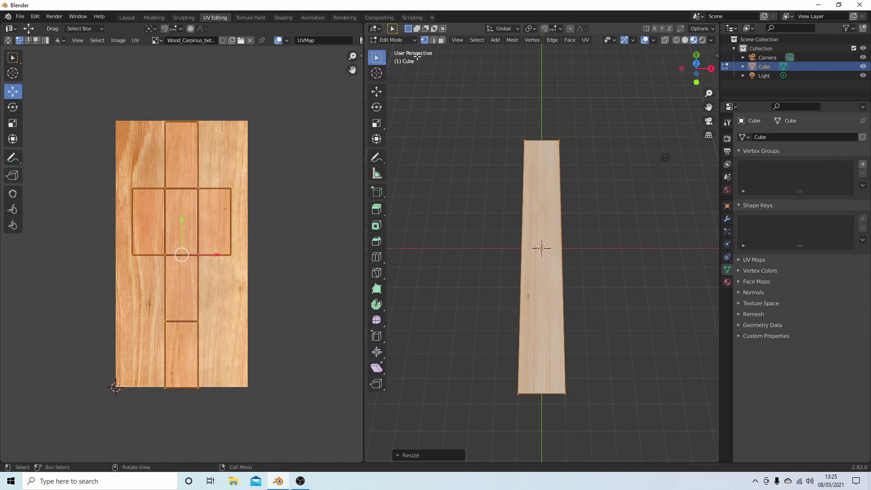
Step: In Object Mode, add an Array modifier with Count 4 and apply it
{"action": "left_click", "coordinate": [390, 40]}
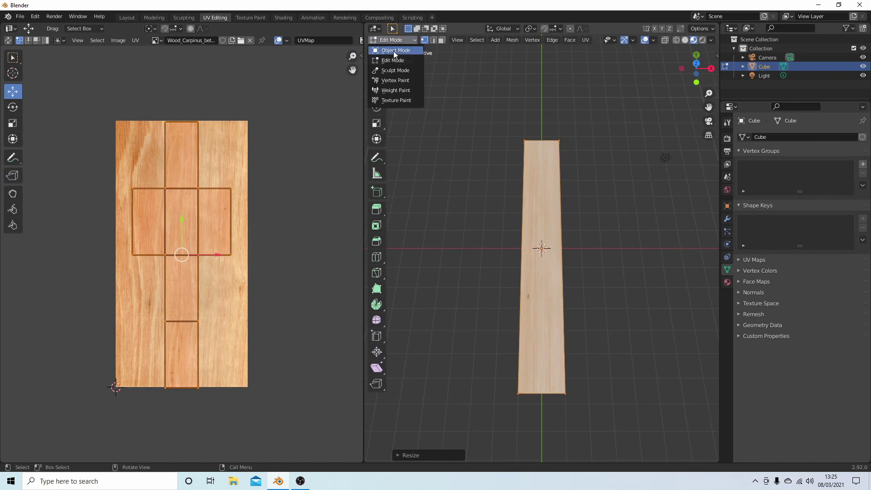
{"action": "left_click", "coordinate": [393, 50]}
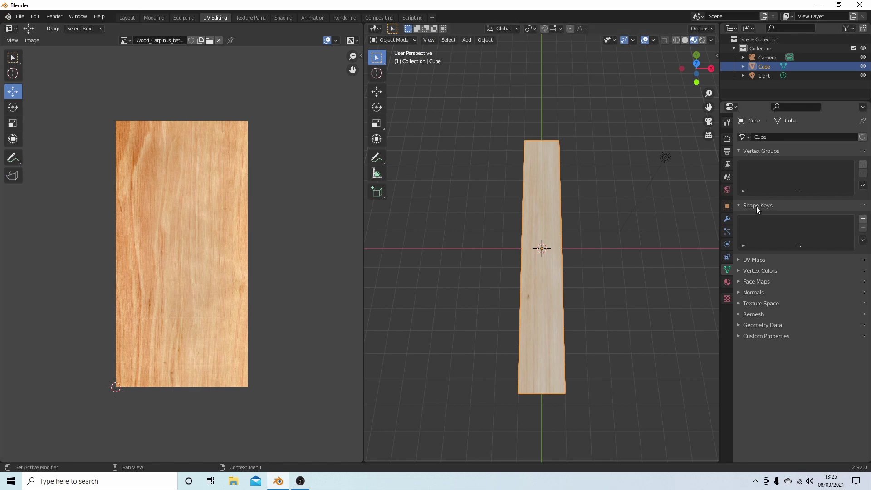
{"action": "left_click", "coordinate": [728, 219]}
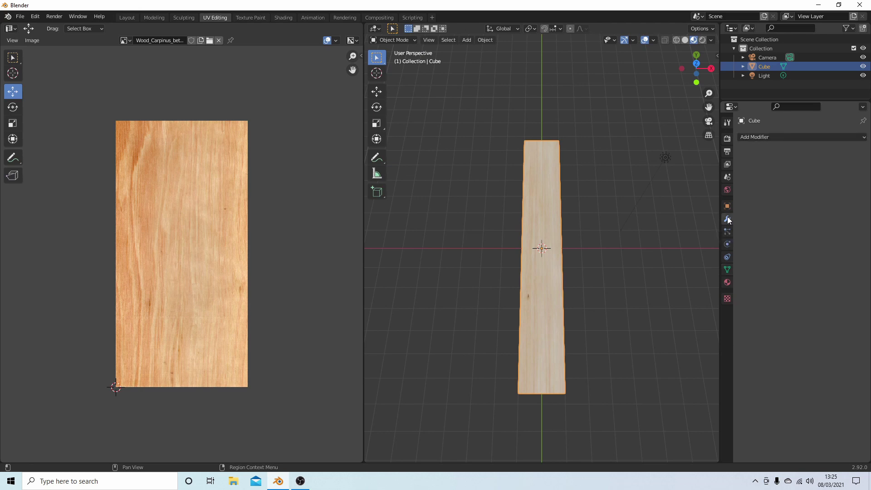
{"action": "left_click", "coordinate": [772, 138]}
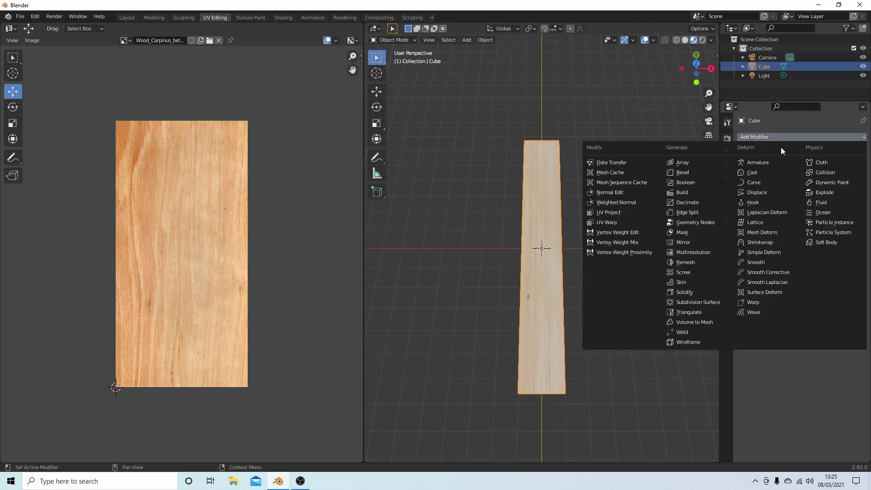
{"action": "left_click", "coordinate": [682, 163]}
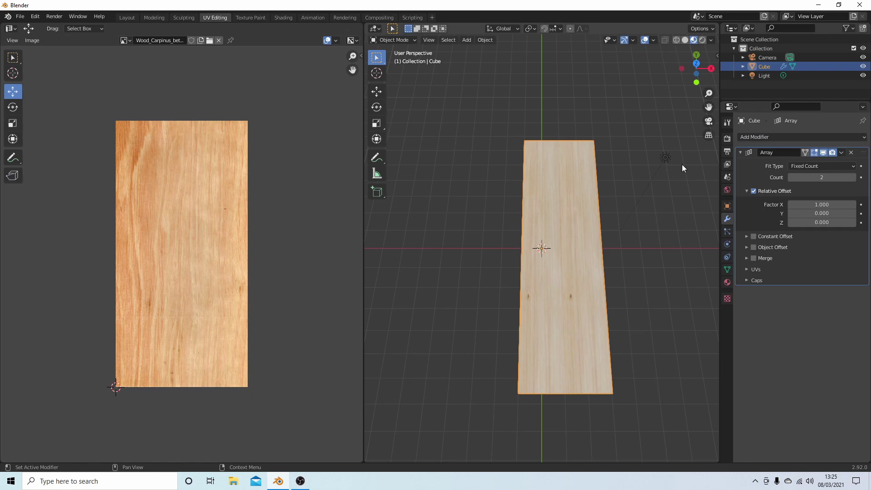
{"action": "left_click", "coordinate": [853, 178]}
{"action": "left_click", "coordinate": [854, 178]}
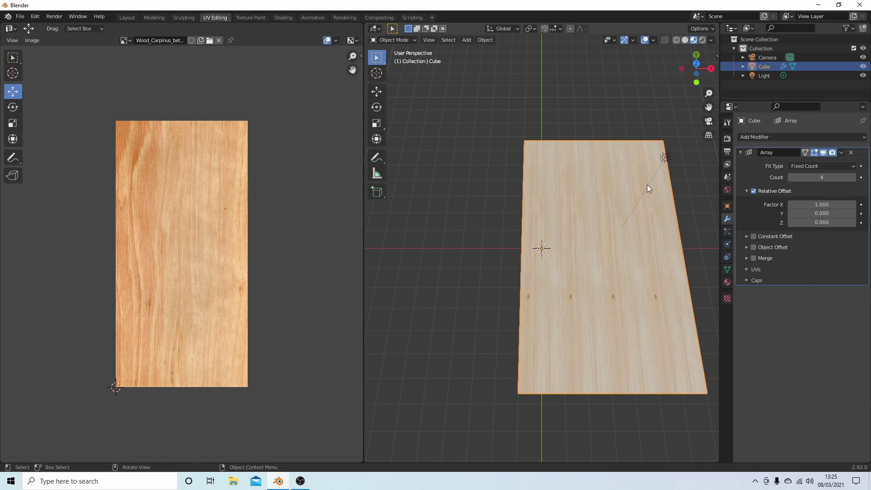
{"action": "left_click", "coordinate": [841, 152]}
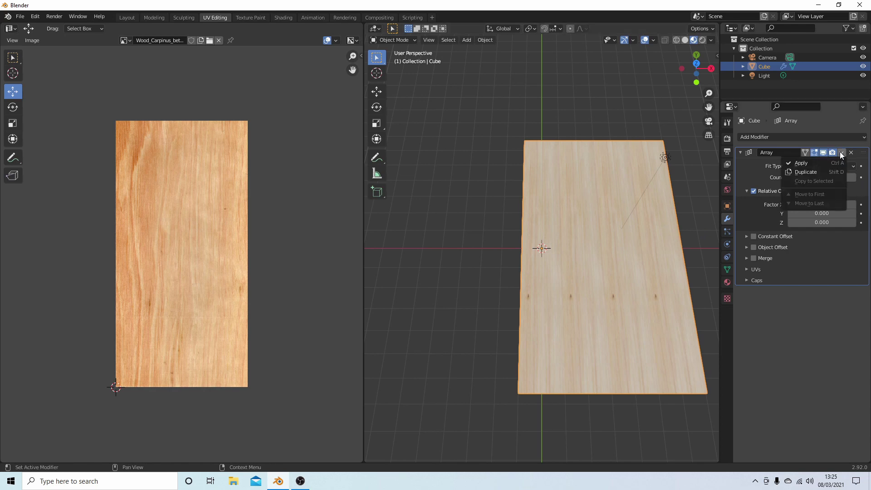
{"action": "left_click", "coordinate": [804, 162]}
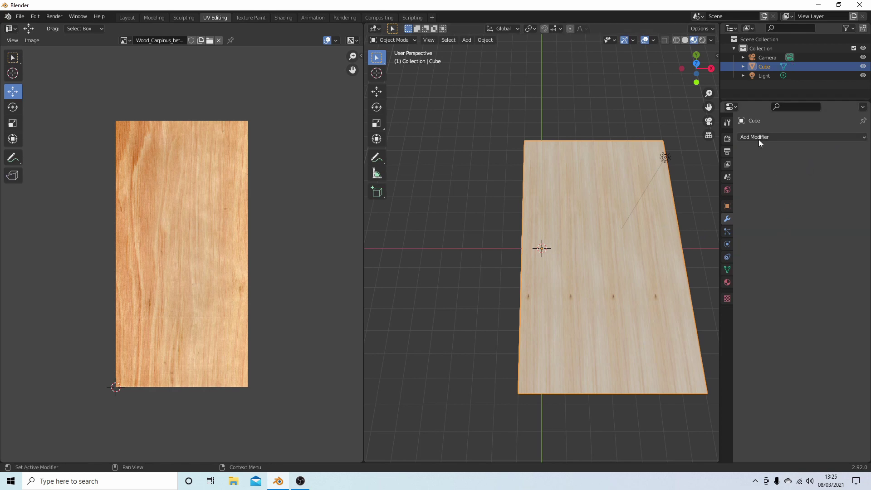
Step: Add a Bevel modifier (Amount 0.1 m, 1 segment) and apply it to the planks
{"action": "left_click", "coordinate": [780, 137]}
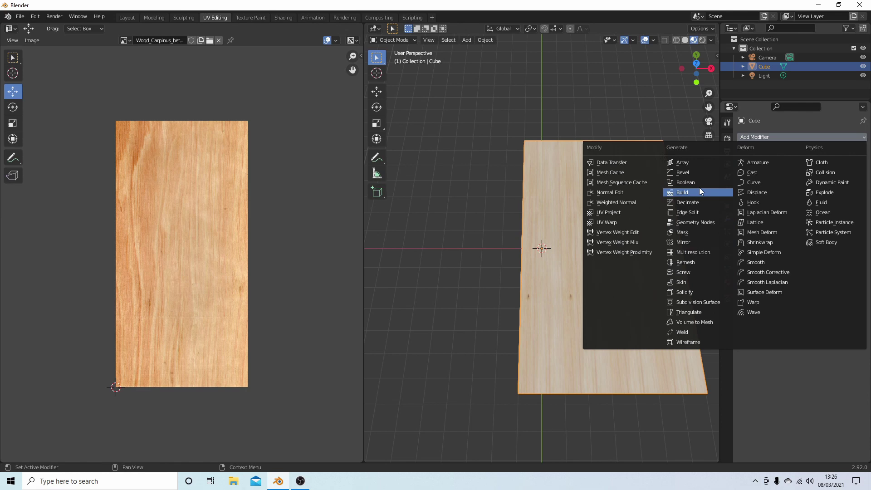
{"action": "left_click", "coordinate": [689, 173]}
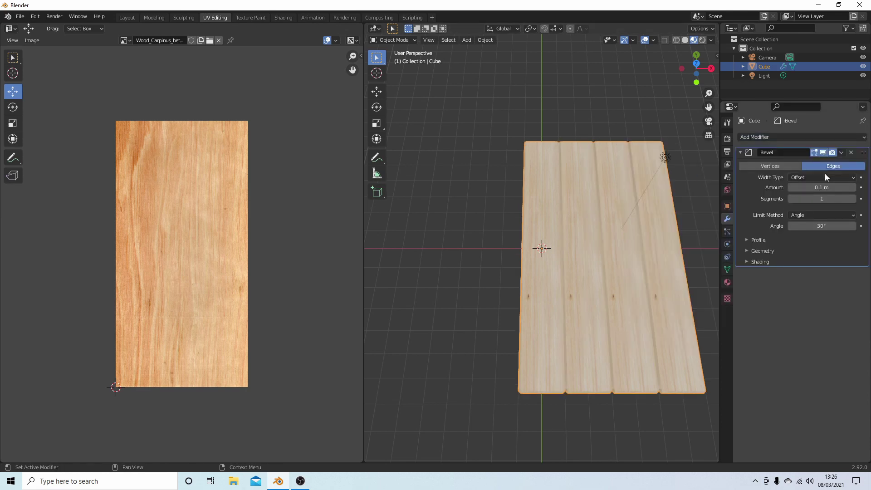
{"action": "left_click", "coordinate": [841, 152]}
{"action": "left_click", "coordinate": [803, 163]}
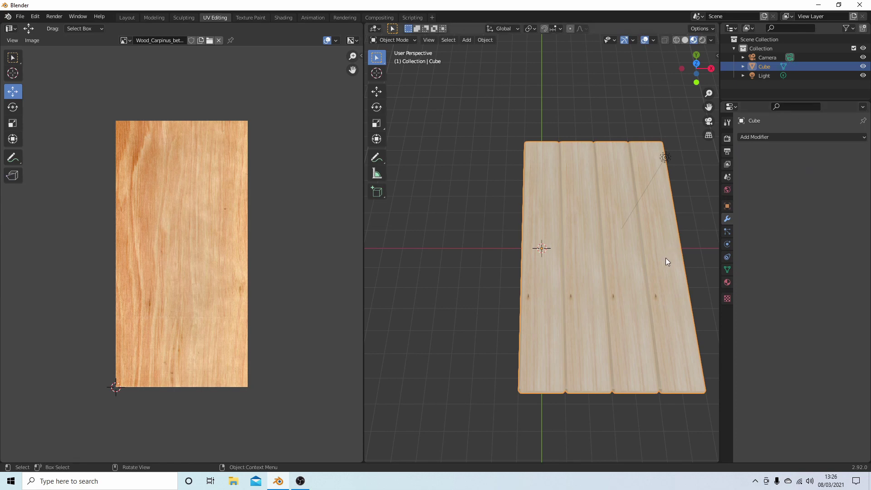
{"action": "scroll", "coordinate": [634, 290], "scroll_direction": "up", "scroll_amount": 3}
{"action": "scroll", "coordinate": [634, 291], "scroll_direction": "down", "scroll_amount": 3}
{"action": "key", "text": "KP_7"}
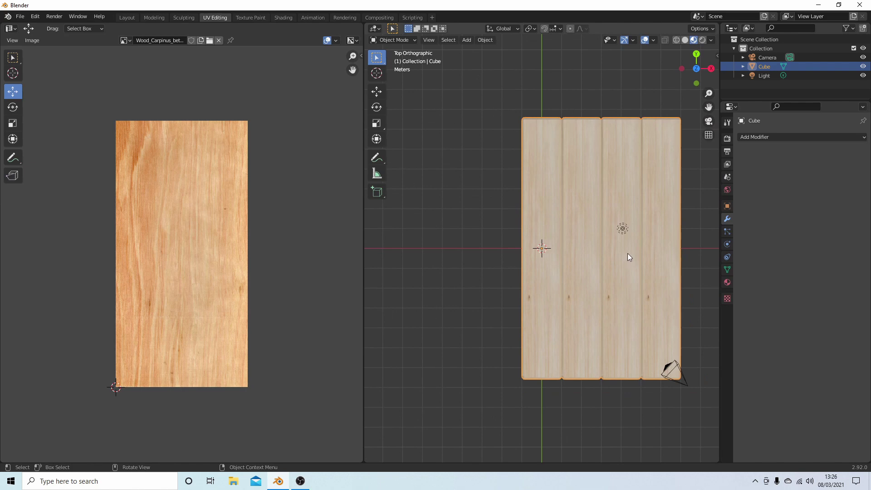
{"action": "middle_click_drag", "start_coordinate": [628, 252], "coordinate": [558, 257], "text": "shift"}
{"action": "scroll", "coordinate": [527, 261], "scroll_direction": "up", "scroll_amount": 1}
{"action": "scroll", "coordinate": [554, 266], "scroll_direction": "up", "scroll_amount": 1}
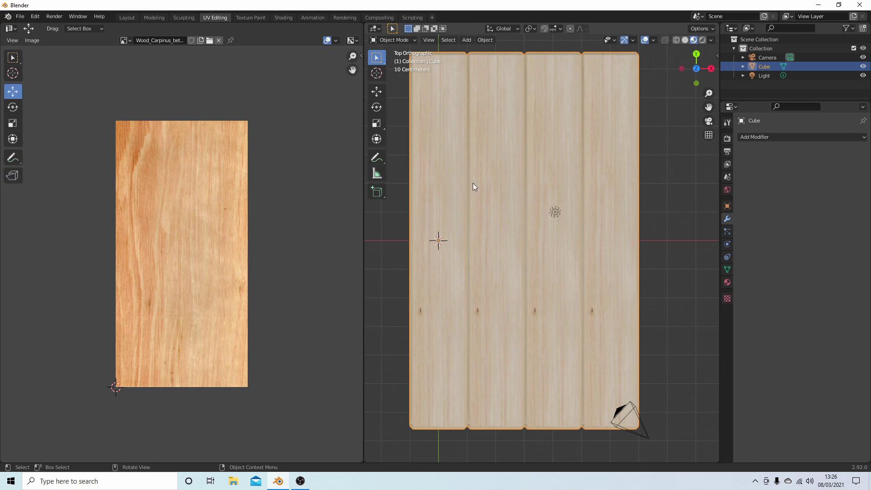
Step: Select all in Edit Mode, separate By Loose Parts, and return to Object Mode
{"action": "key", "text": "Tab"}
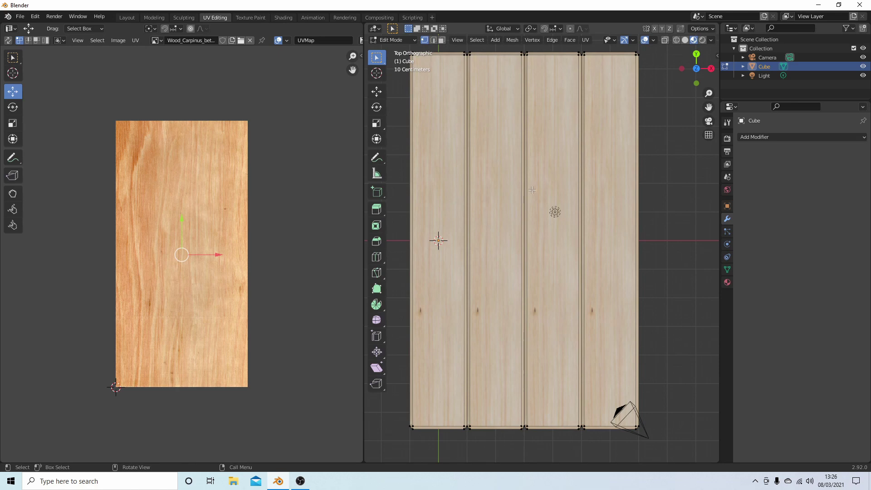
{"action": "key", "text": "a"}
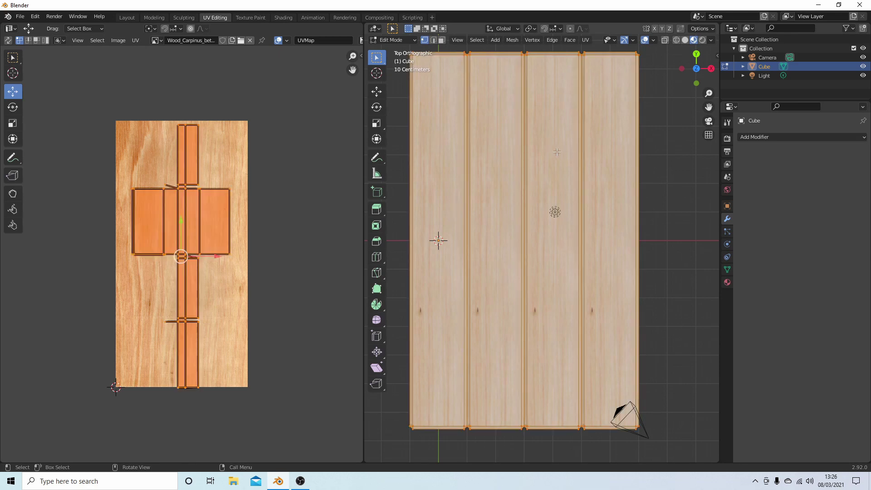
{"action": "key", "text": "p"}
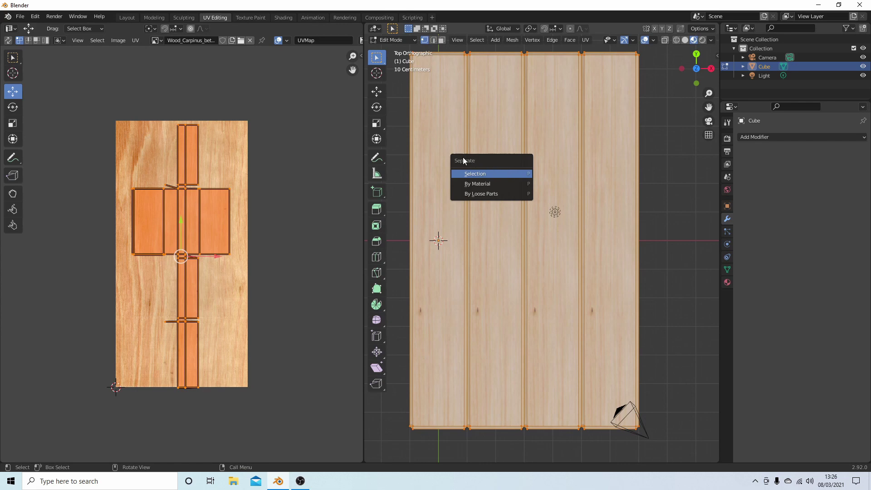
{"action": "left_click", "coordinate": [491, 194]}
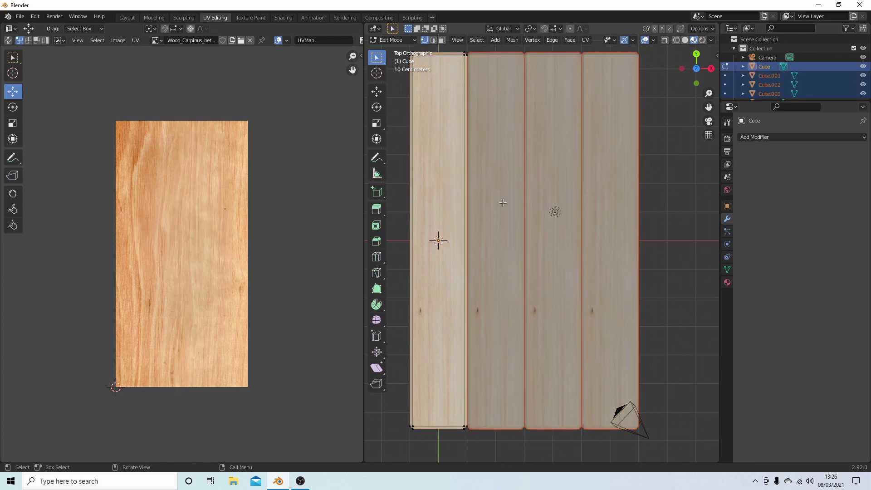
{"action": "key", "text": "Tab"}
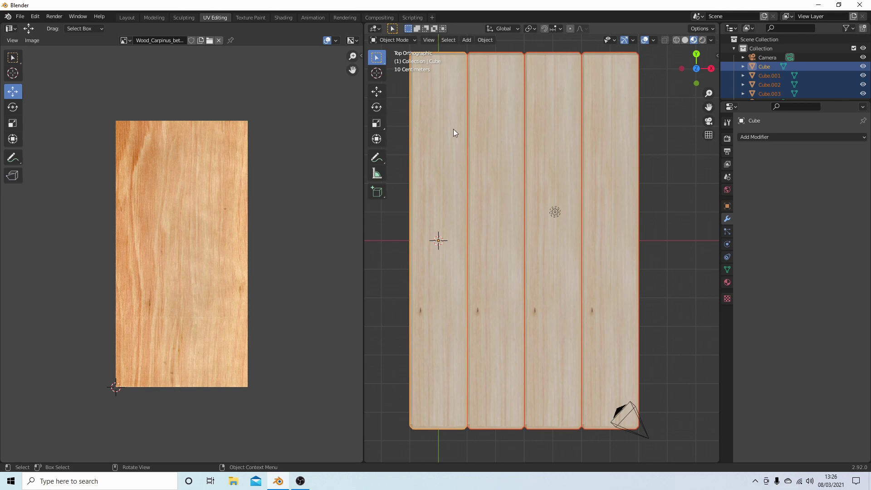
Step: Shift Cube's UV island right, rotate it about -13°, then shift it further right
{"action": "left_click", "coordinate": [442, 149]}
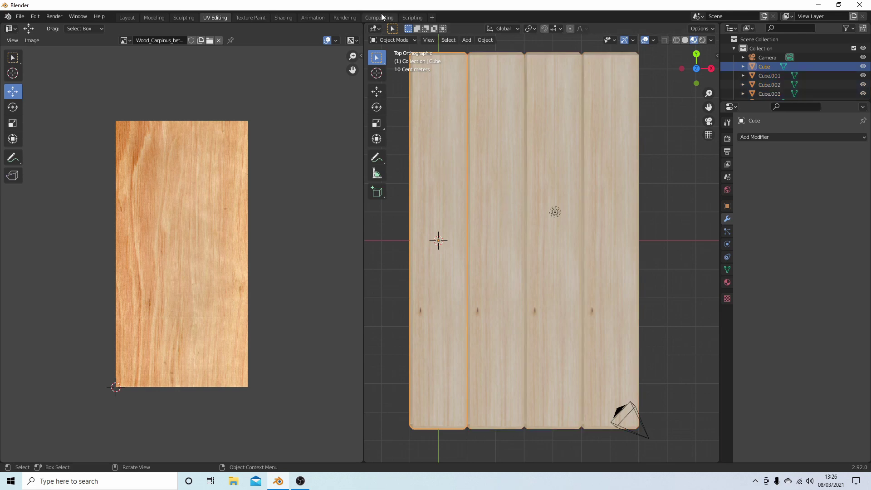
{"action": "key", "text": "Tab"}
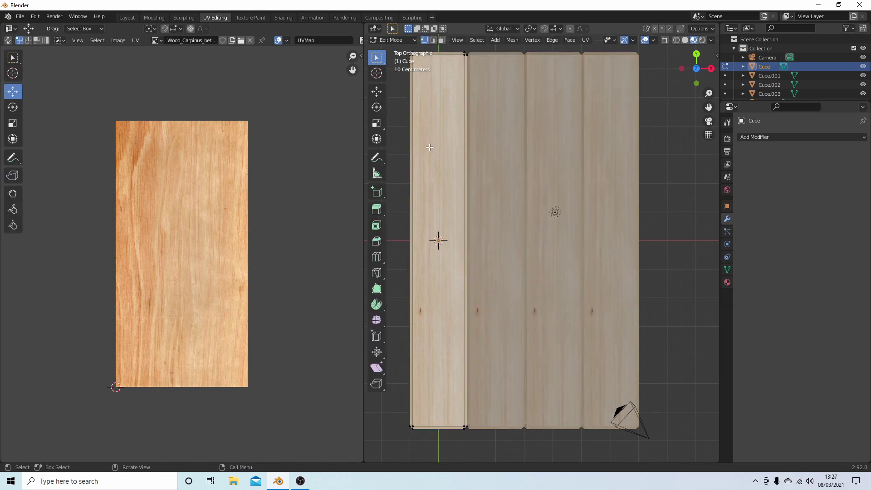
{"action": "key", "text": "a"}
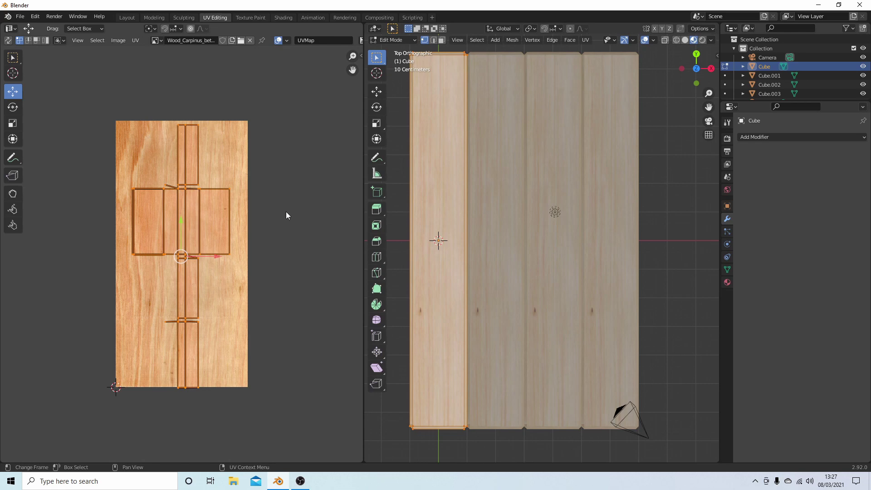
{"action": "mouse_move", "coordinate": [215, 256]}
{"action": "left_mouse_down"}
{"action": "mouse_move", "coordinate": [229, 257]}
{"action": "mouse_move", "coordinate": [203, 259]}
{"action": "left_mouse_up"}
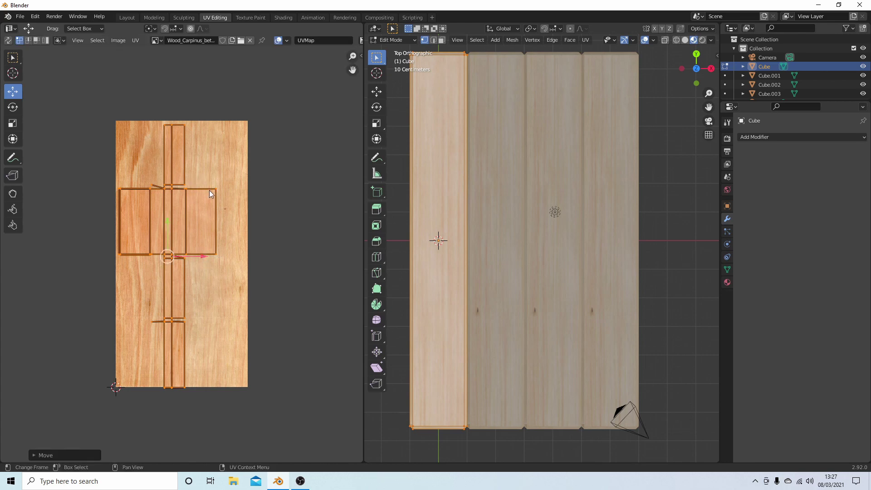
{"action": "key", "text": "r"}
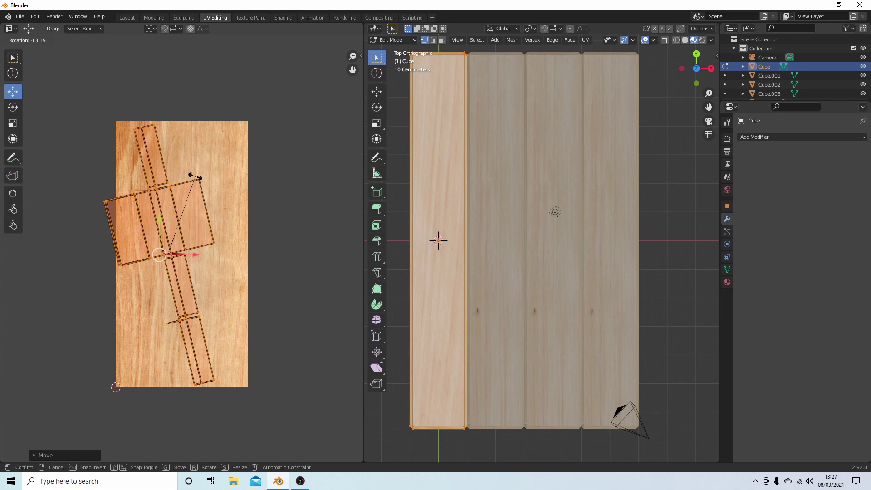
{"action": "left_click", "coordinate": [196, 176]}
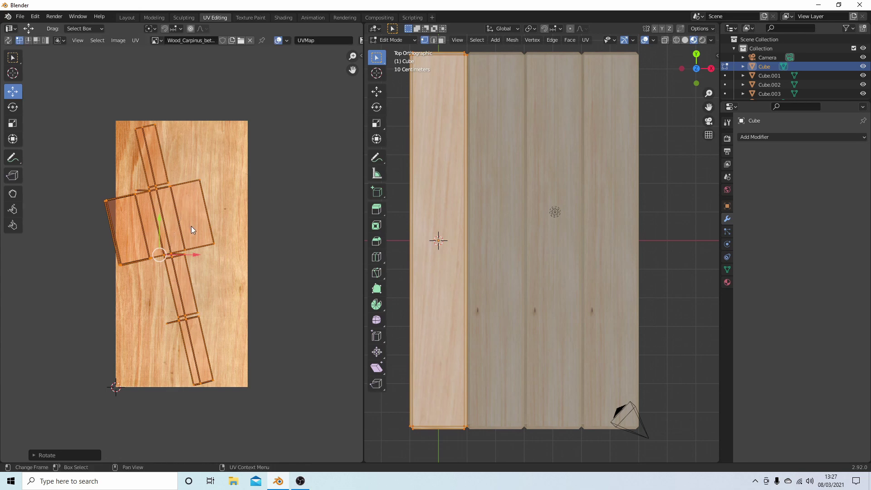
{"action": "left_click", "coordinate": [194, 256]}
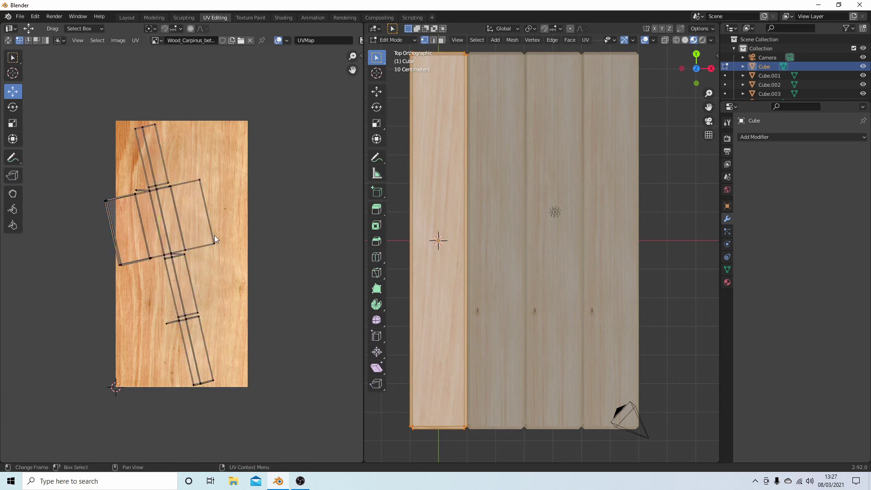
{"action": "key", "text": "a"}
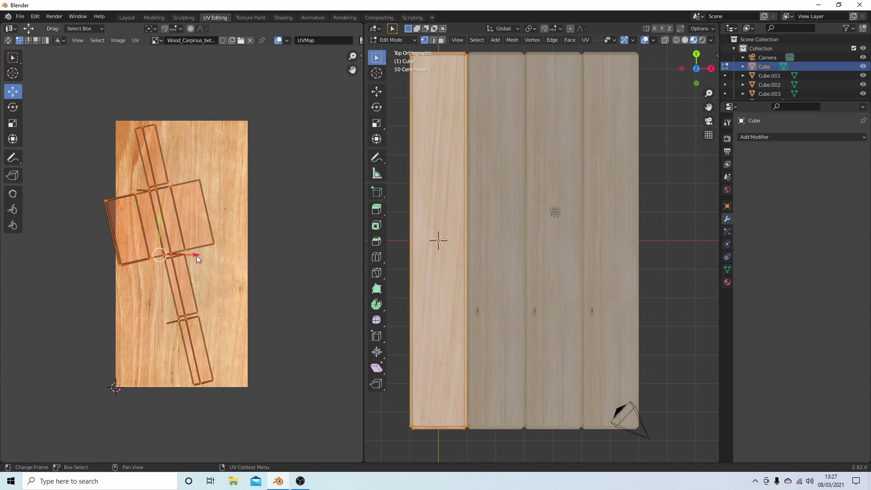
{"action": "left_click_drag", "start_coordinate": [197, 255], "coordinate": [211, 254]}
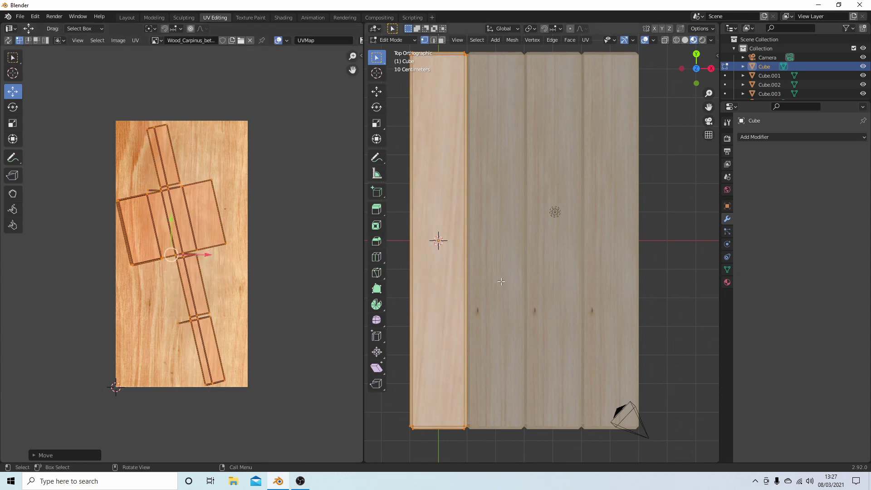
Step: Select Cube.001's face and slide its UV island upward across the wood image
{"action": "key", "text": "Tab"}
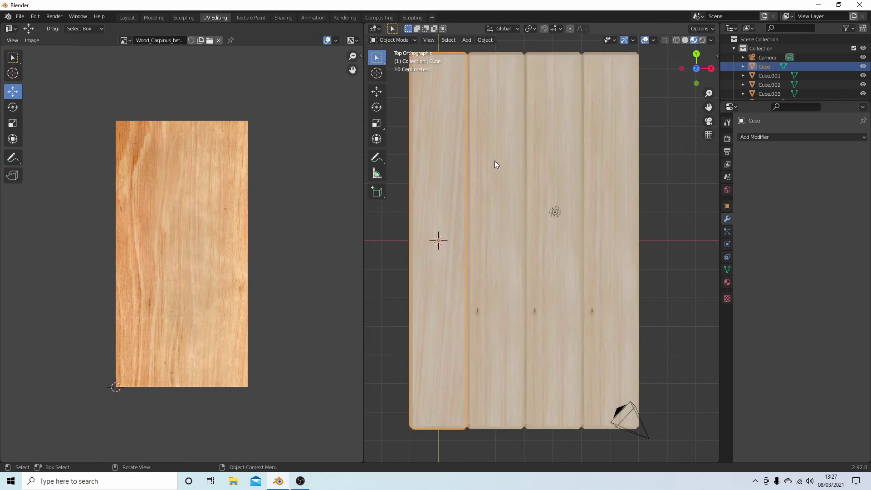
{"action": "left_click", "coordinate": [498, 184]}
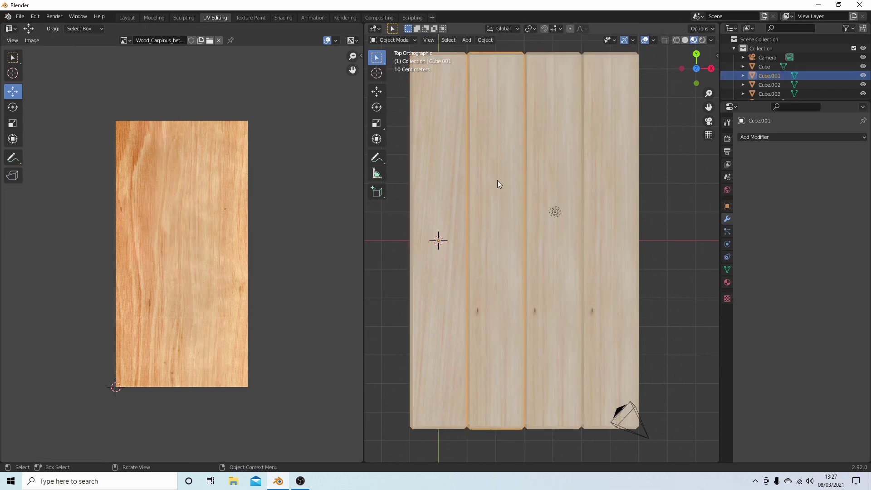
{"action": "key", "text": "Tab"}
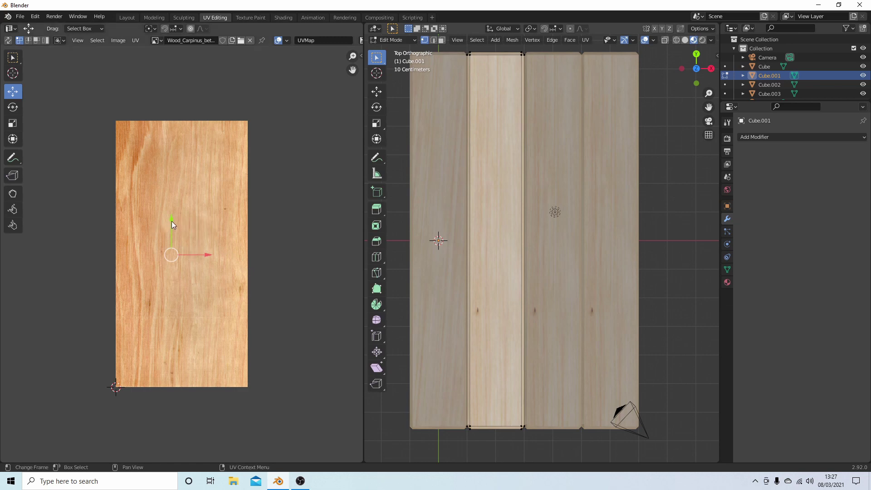
{"action": "left_click", "coordinate": [486, 149]}
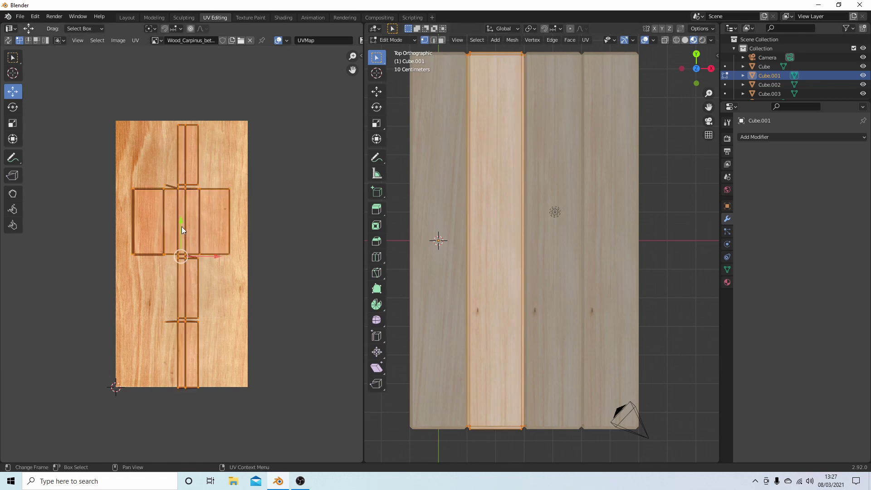
{"action": "left_click_drag", "start_coordinate": [180, 223], "coordinate": [192, 193]}
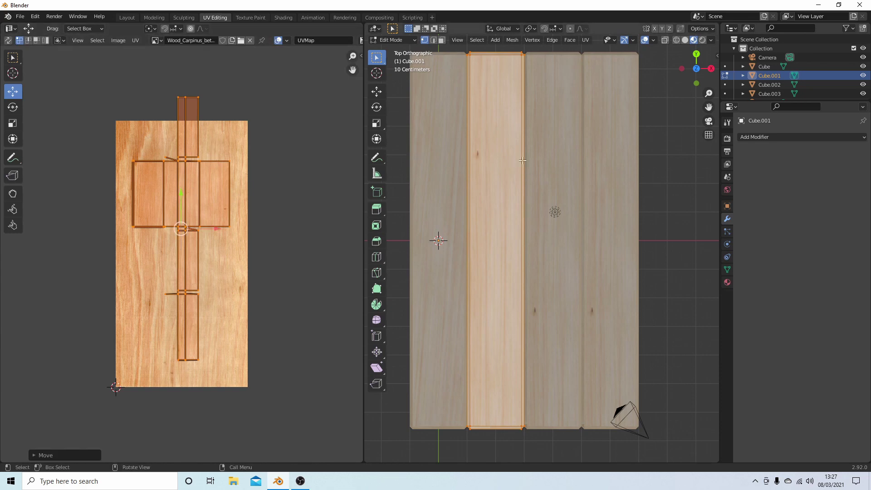
Step: Stretch Cube.002's UVs along X, then nudge them slightly left and down on the wood image
{"action": "key", "text": "Tab"}
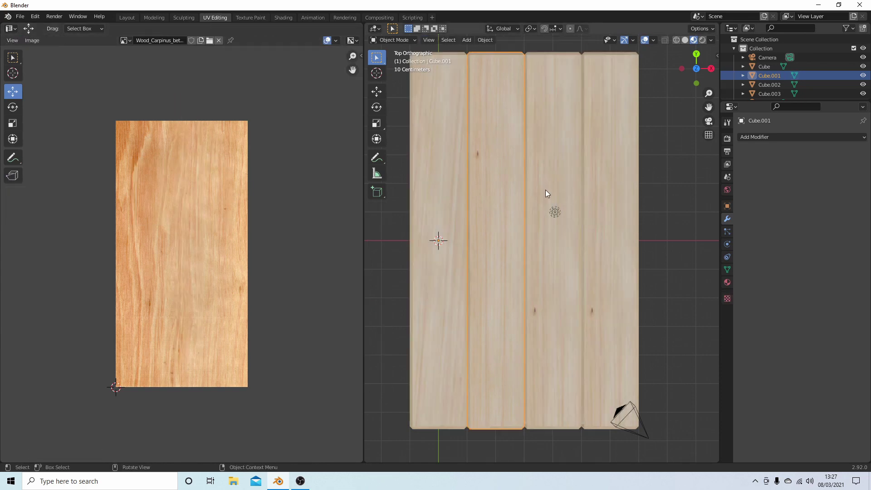
{"action": "left_click", "coordinate": [545, 190]}
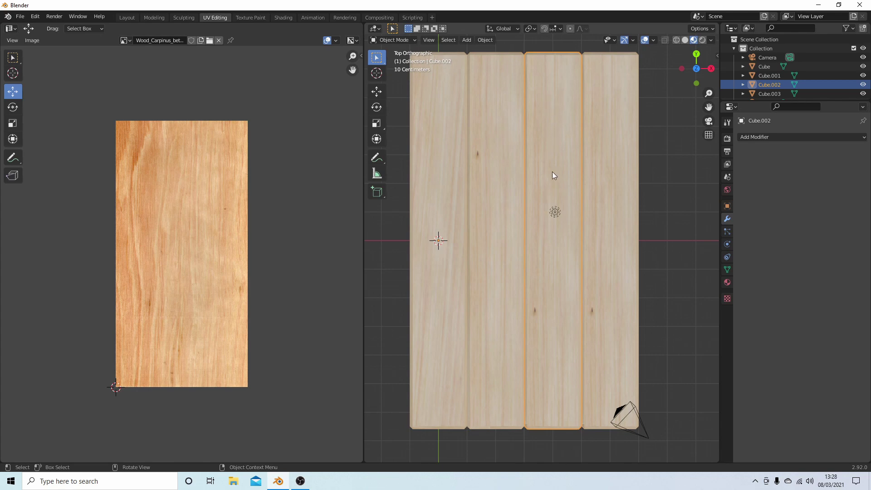
{"action": "key", "text": "Tab"}
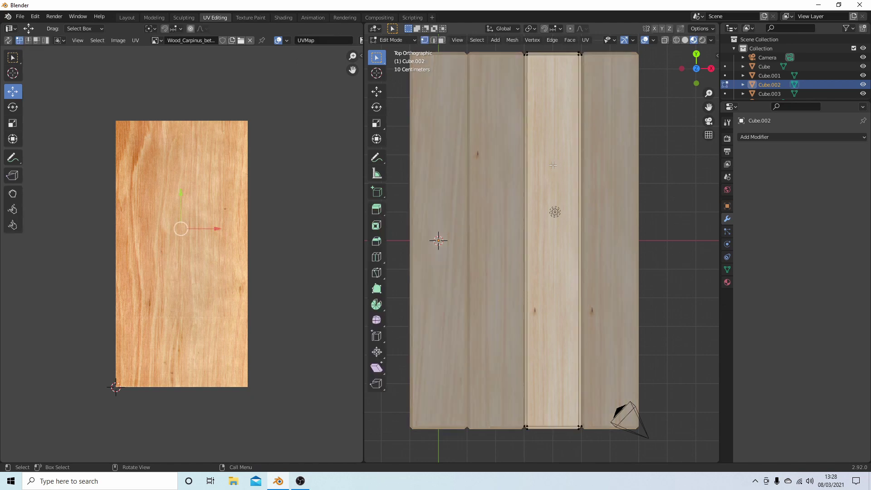
{"action": "key", "text": "a"}
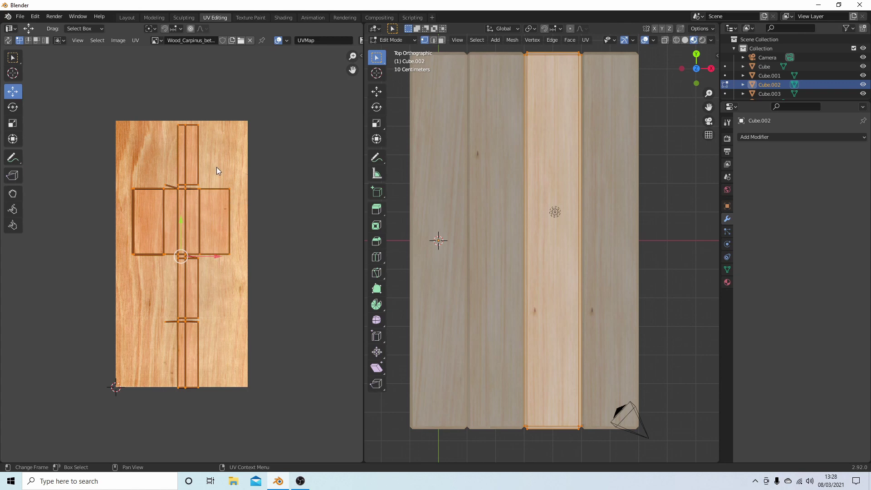
{"action": "key", "text": "s"}
{"action": "key", "text": "x"}
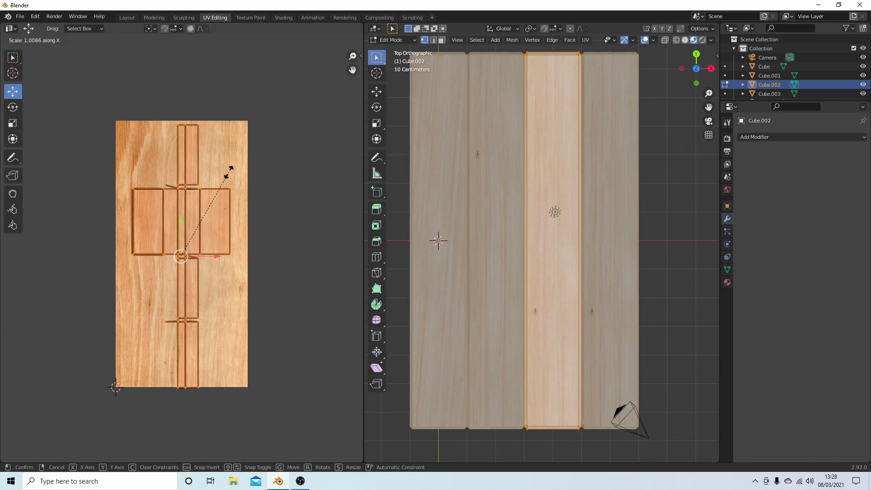
{"action": "left_click", "coordinate": [230, 173]}
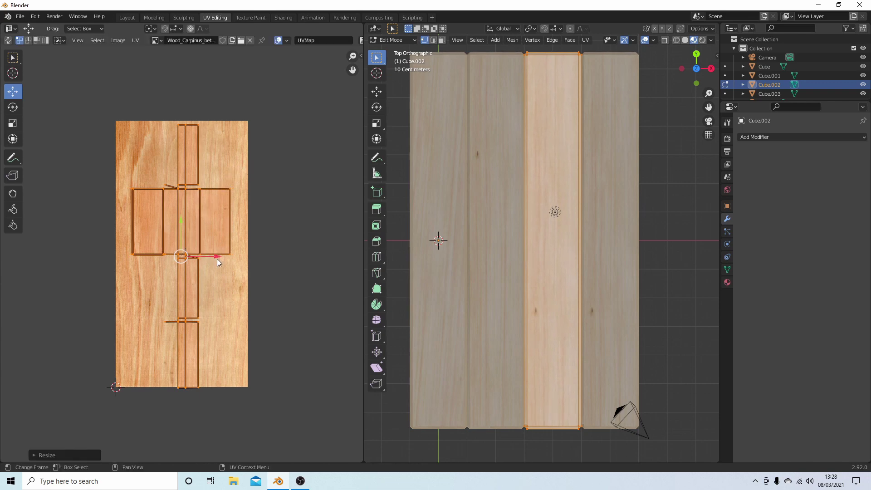
{"action": "left_click_drag", "start_coordinate": [216, 258], "coordinate": [204, 258]}
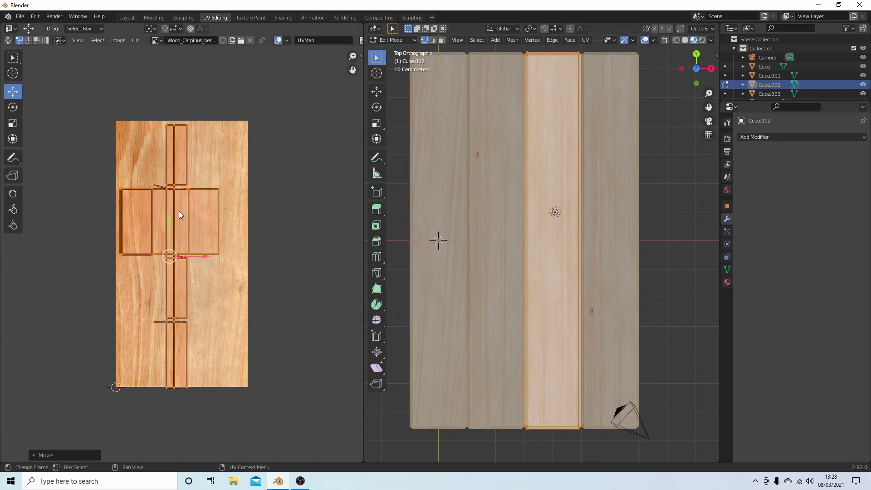
{"action": "left_click_drag", "start_coordinate": [167, 222], "coordinate": [173, 247]}
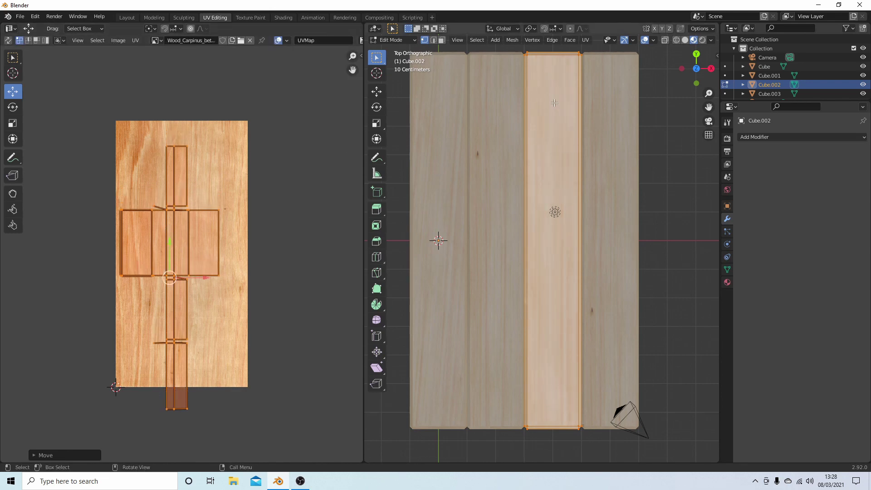
Step: In Layout, zoom and orbit to a straight-down view showing all four wood planks
{"action": "left_click", "coordinate": [124, 18]}
{"action": "scroll", "coordinate": [491, 224], "scroll_direction": "down", "scroll_amount": 5}
{"action": "middle_click_drag", "start_coordinate": [492, 238], "coordinate": [402, 299]}
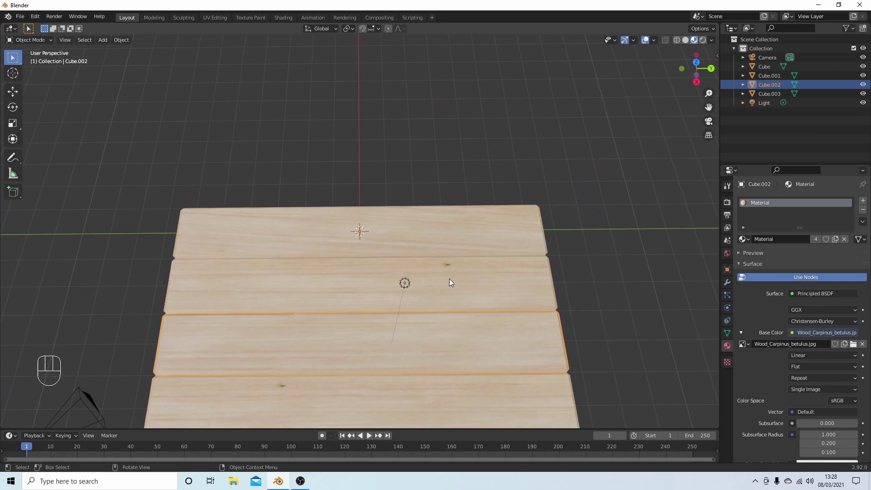
{"action": "scroll", "coordinate": [437, 324], "scroll_direction": "down", "scroll_amount": 3}
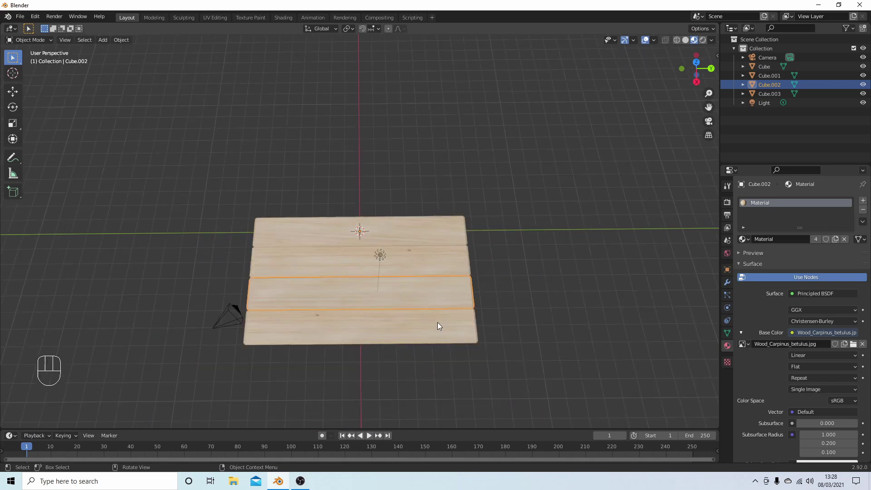
{"action": "middle_click_drag", "start_coordinate": [367, 236], "coordinate": [469, 268]}
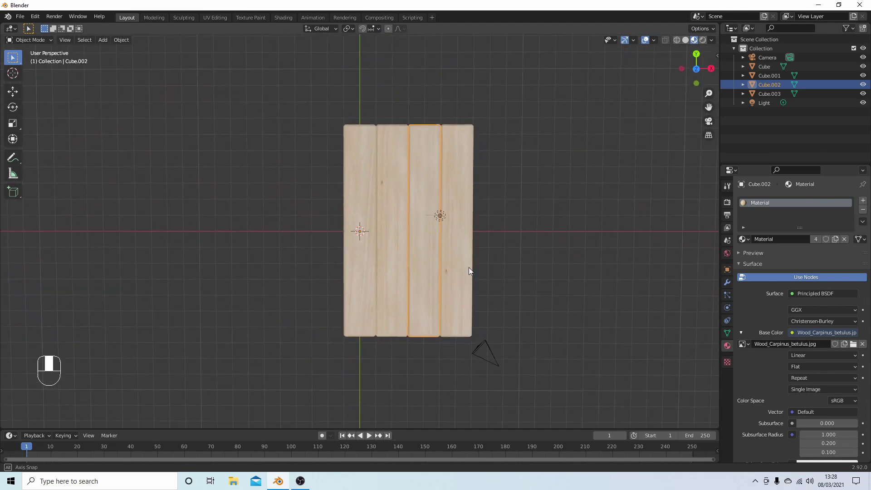
{"action": "scroll", "coordinate": [454, 260], "scroll_direction": "up", "scroll_amount": 5}
{"action": "scroll", "coordinate": [453, 260], "scroll_direction": "down", "scroll_amount": 2}
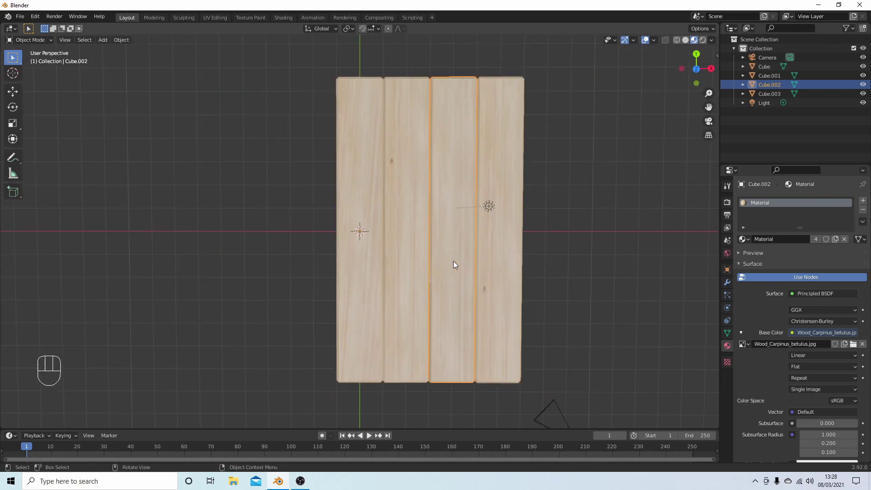